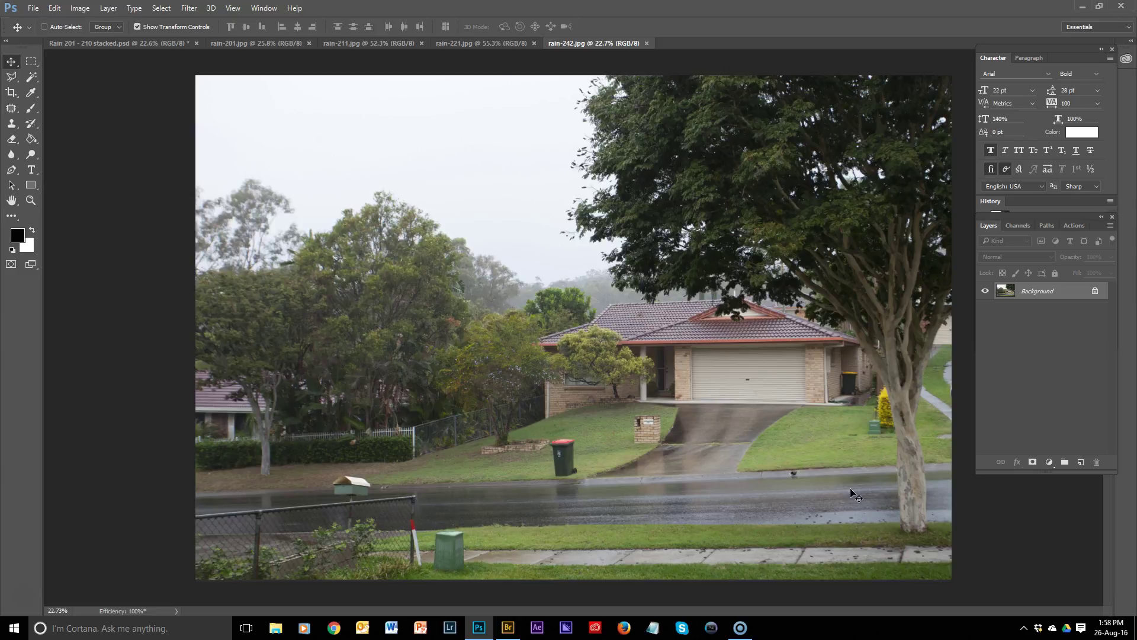
Glance at the stacked composite, then return to rain-242.jpg and zoom toward the garage.
left_click(103, 43)
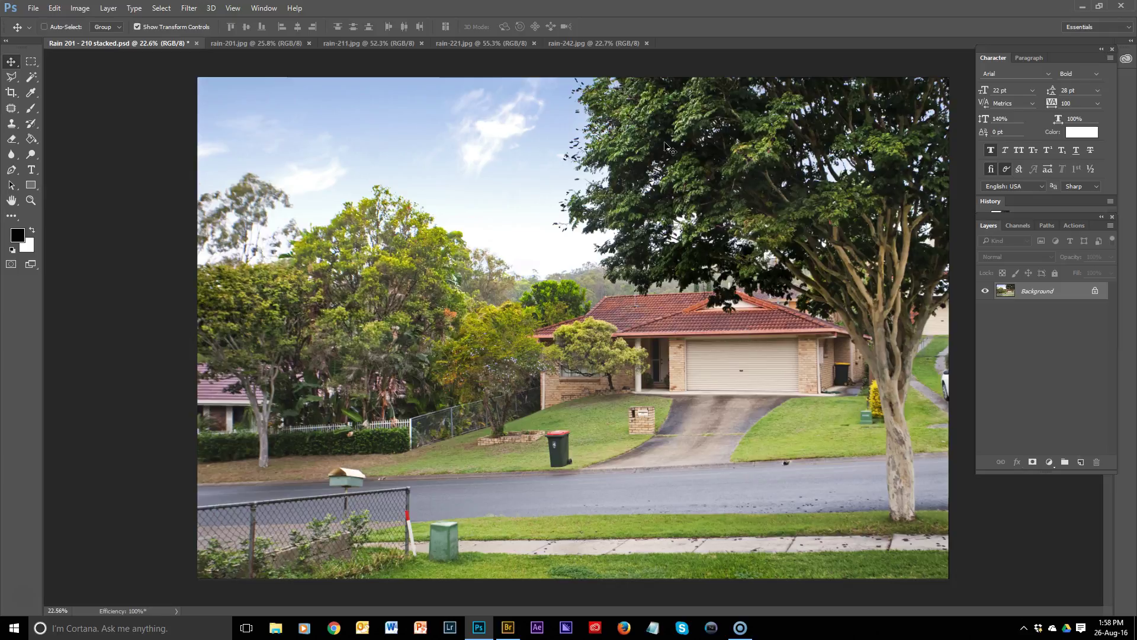
left_click(578, 44)
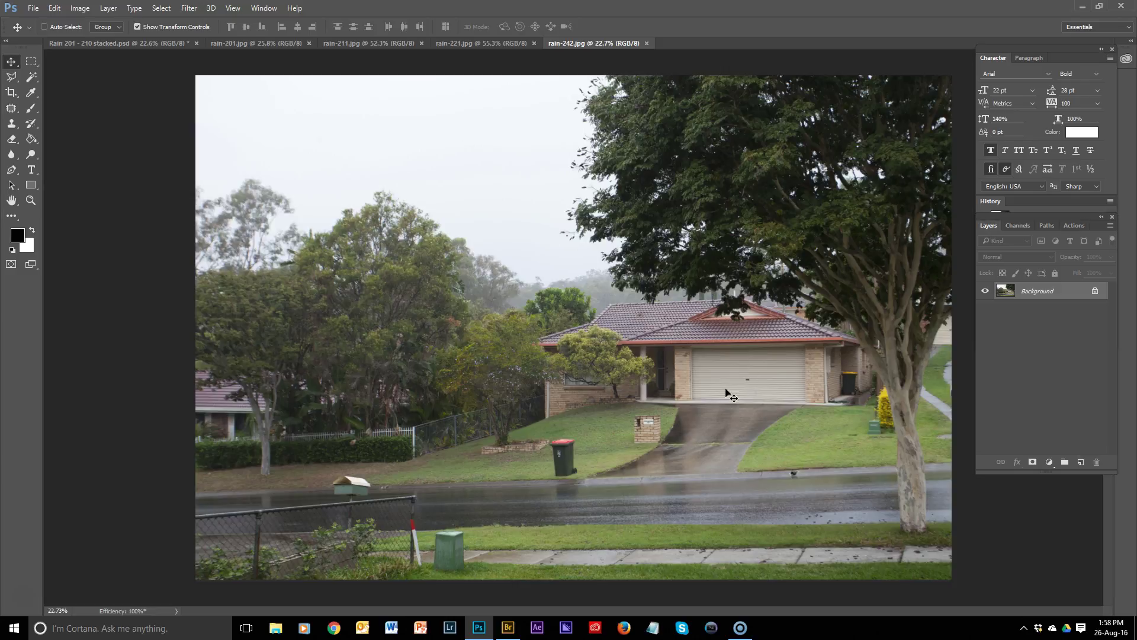
scroll(741, 371, "up", 5)
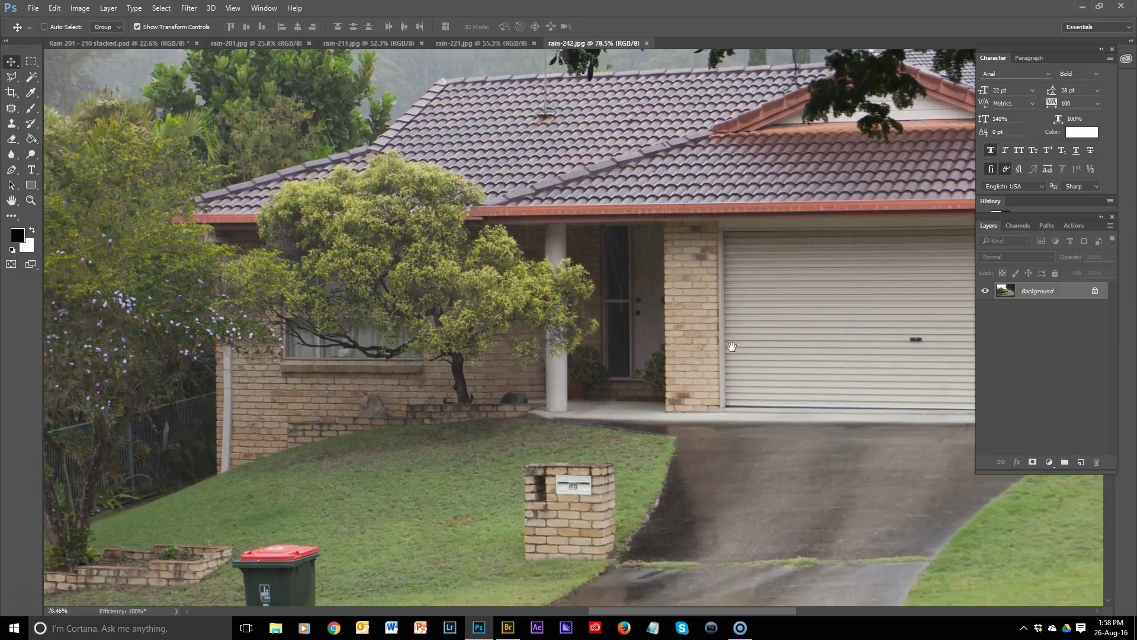
left_click_drag(731, 346, 577, 401)
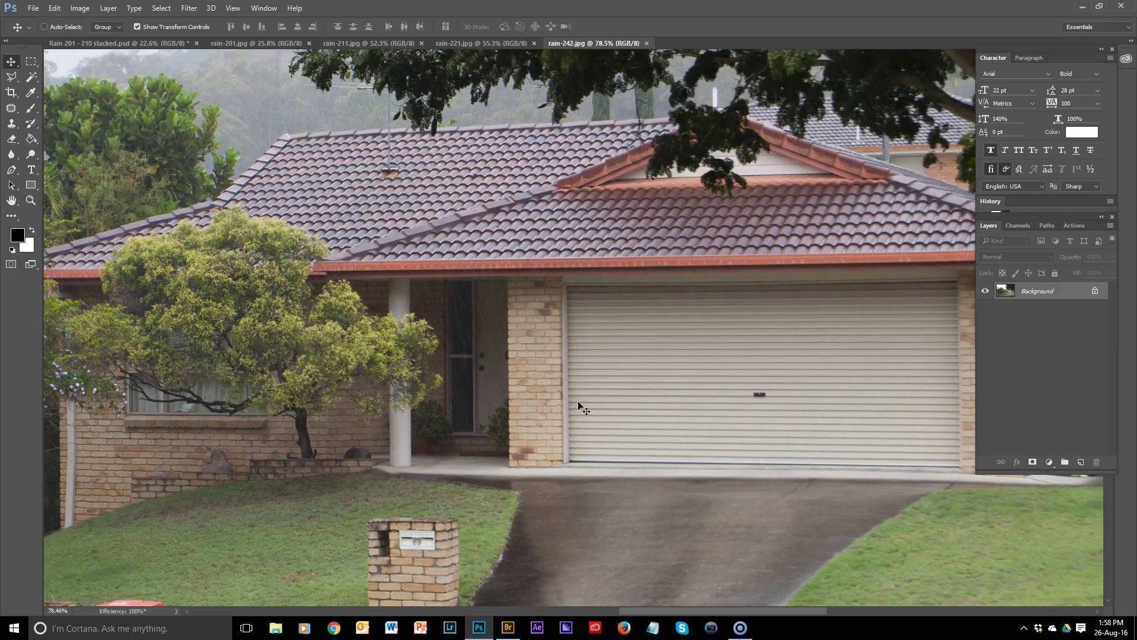
Zoom and pan around rain-242.jpg to inspect the rain-streaked house up close.
scroll(468, 305, "up", 3)
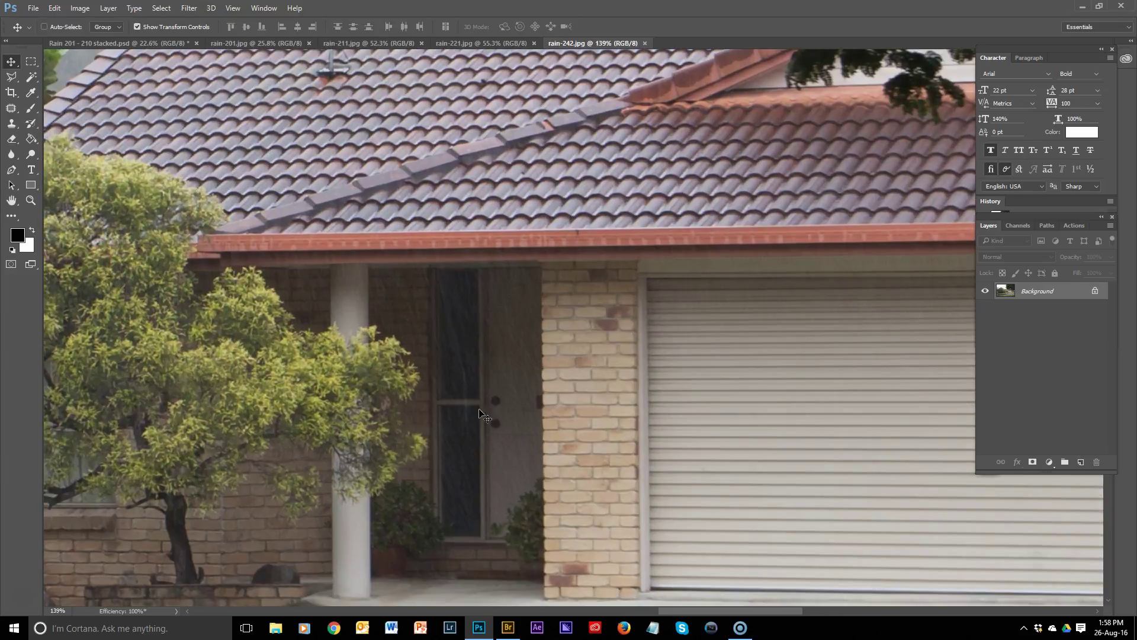
left_click_drag(611, 322, 794, 315)
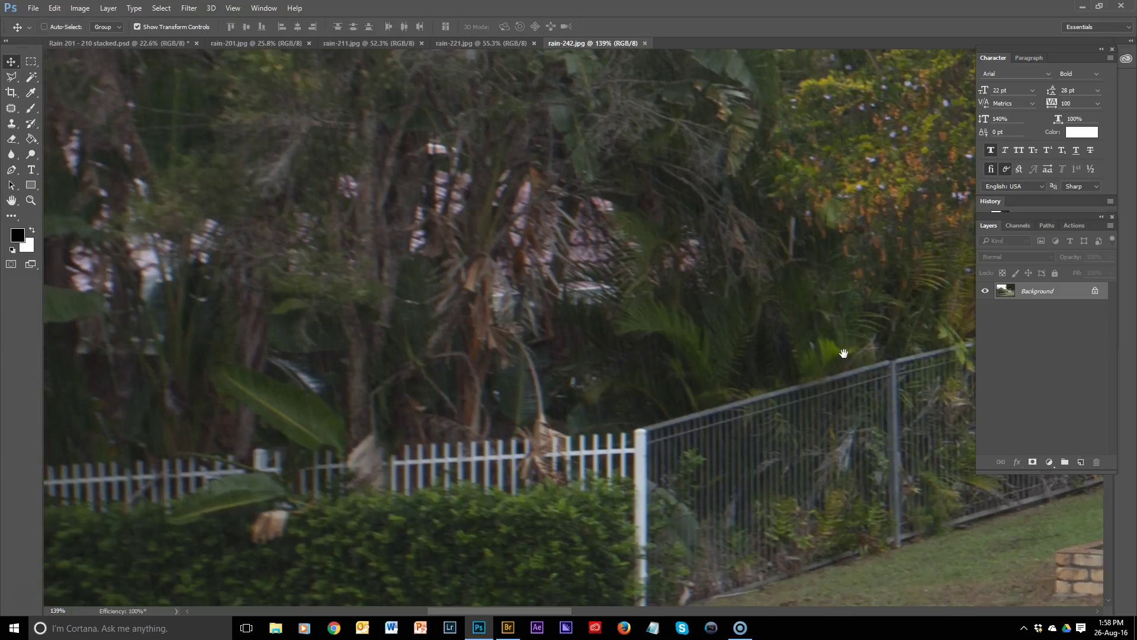
left_click_drag(512, 290, 701, 309)
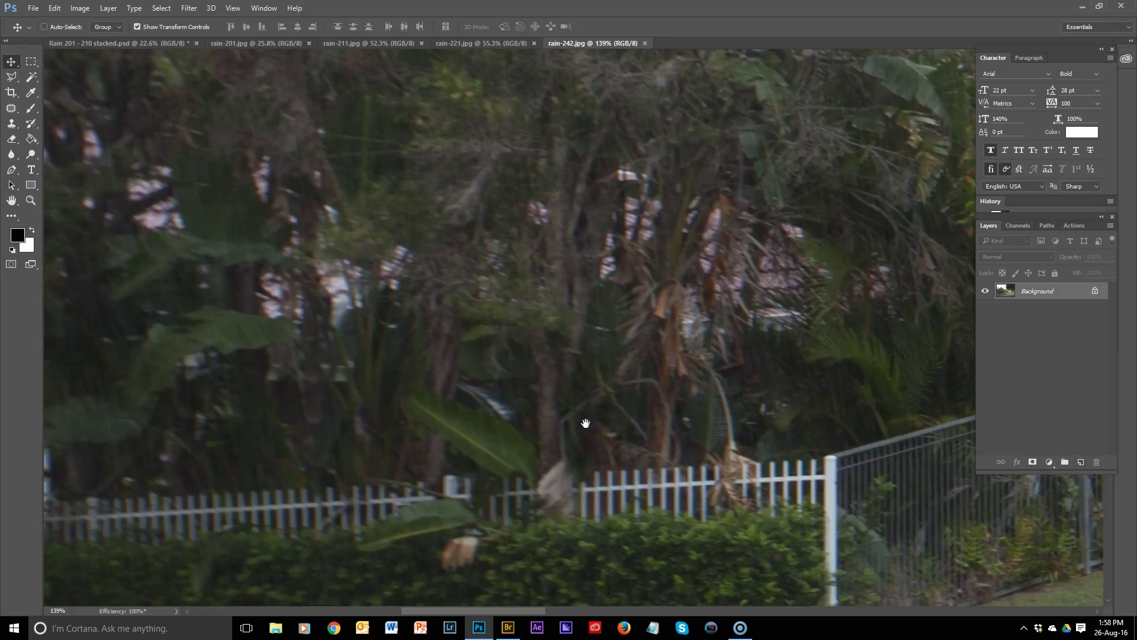
left_click_drag(160, 286, 462, 335)
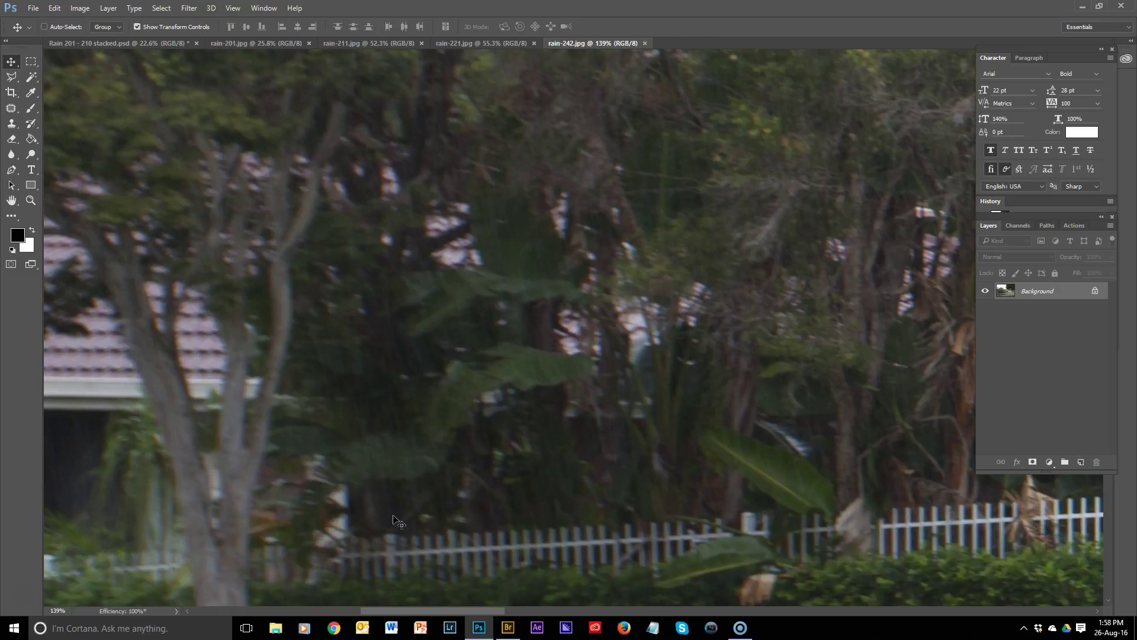
scroll(390, 350, "up", 3)
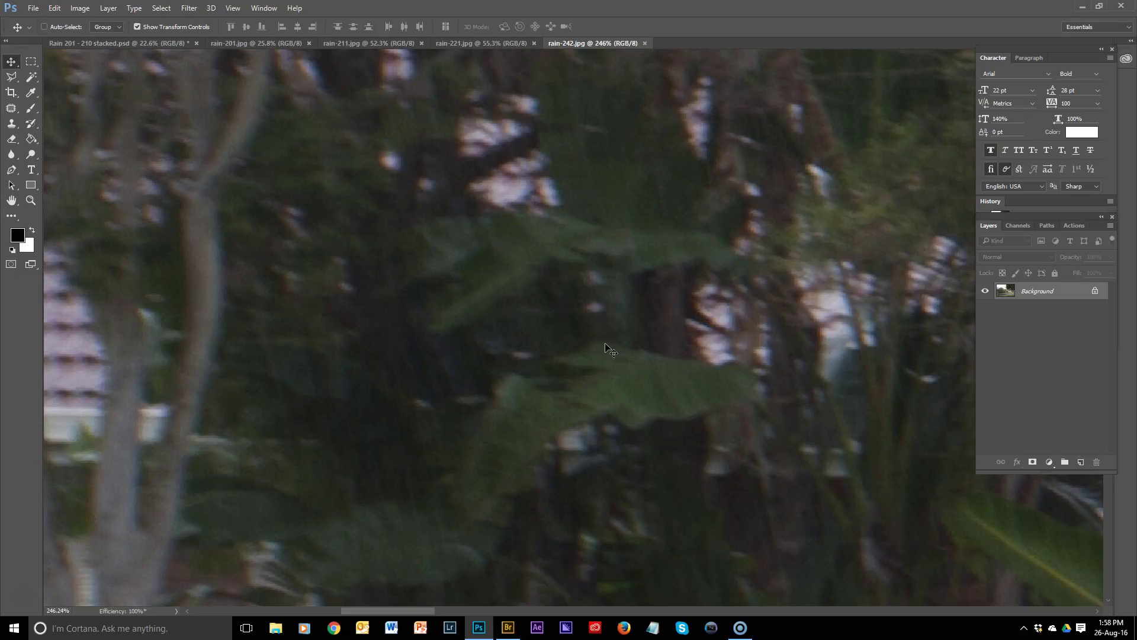
scroll(605, 351, "down", 8)
scroll(606, 350, "down", 3)
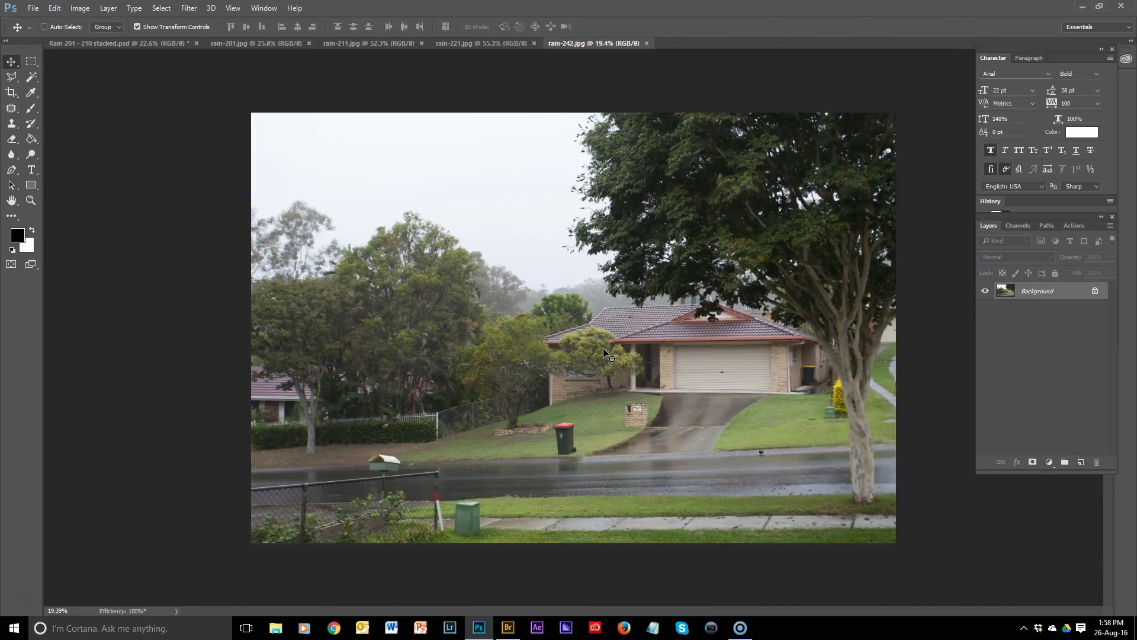
scroll(605, 356, "up", 1)
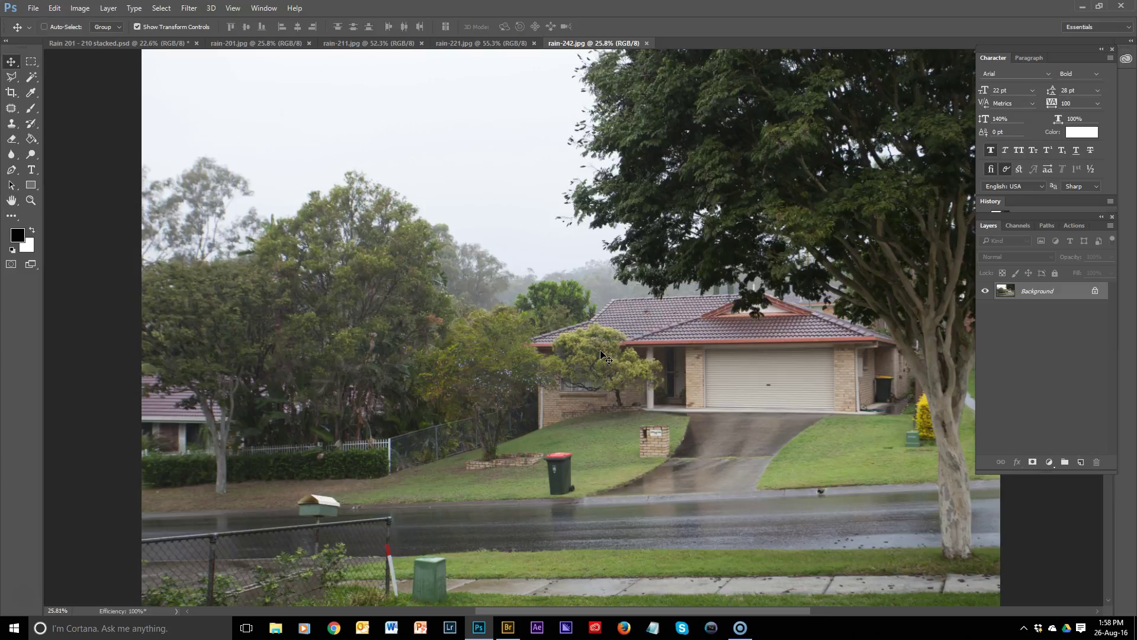
Switch to rain-221.jpg and zoom in on the trees and neighbouring roof.
left_click(483, 42)
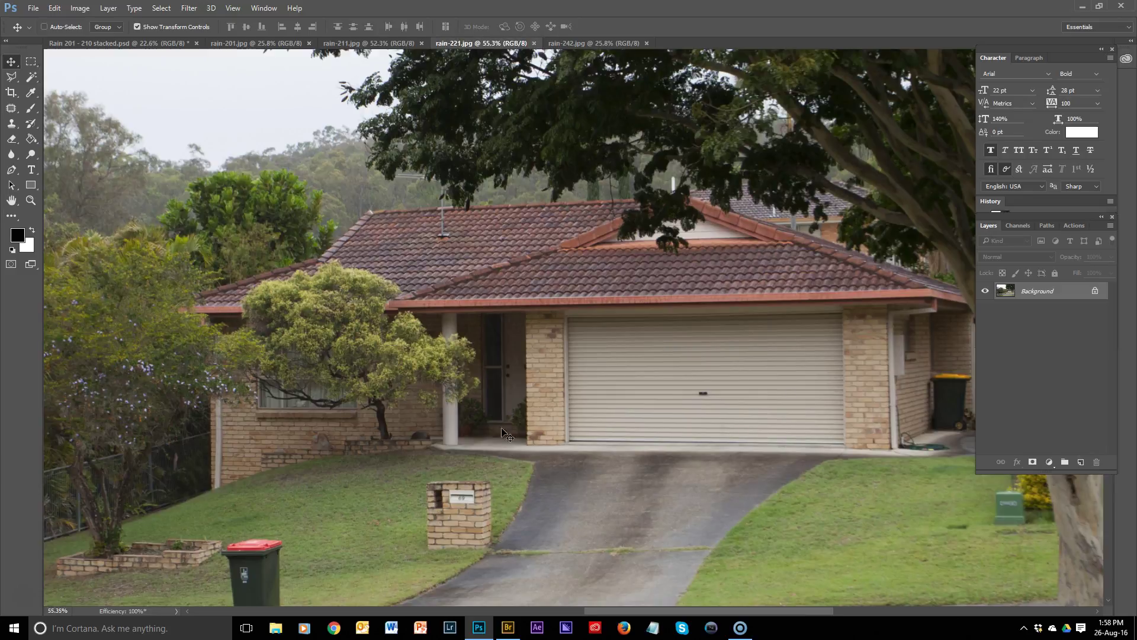
scroll(500, 388, "up", 6)
scroll(500, 388, "up", 2)
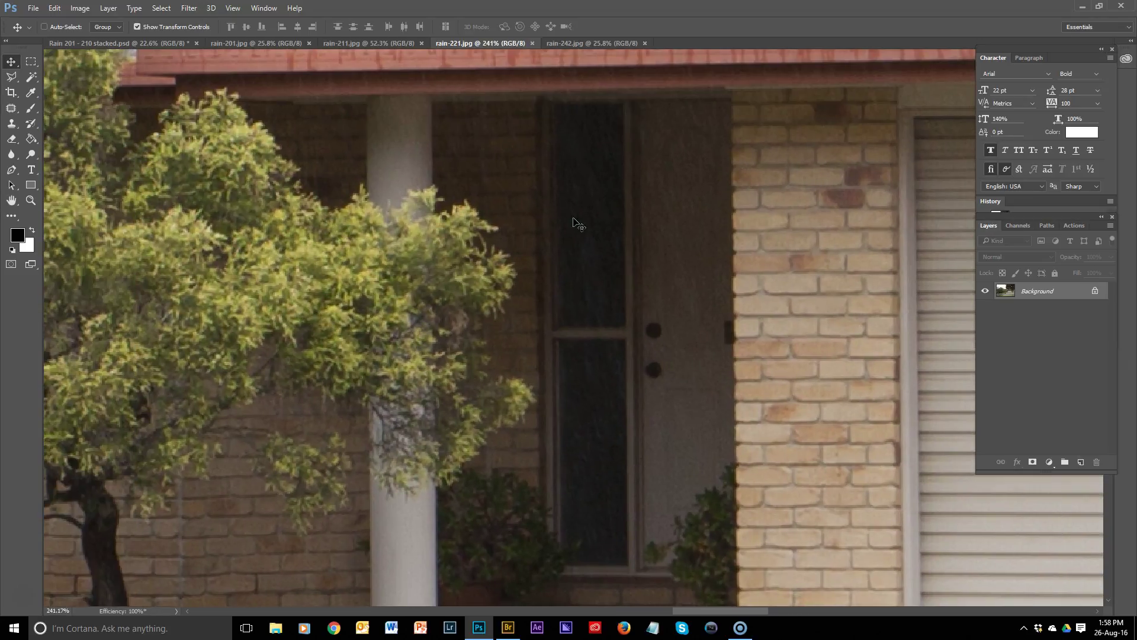
scroll(585, 237, "down", 4)
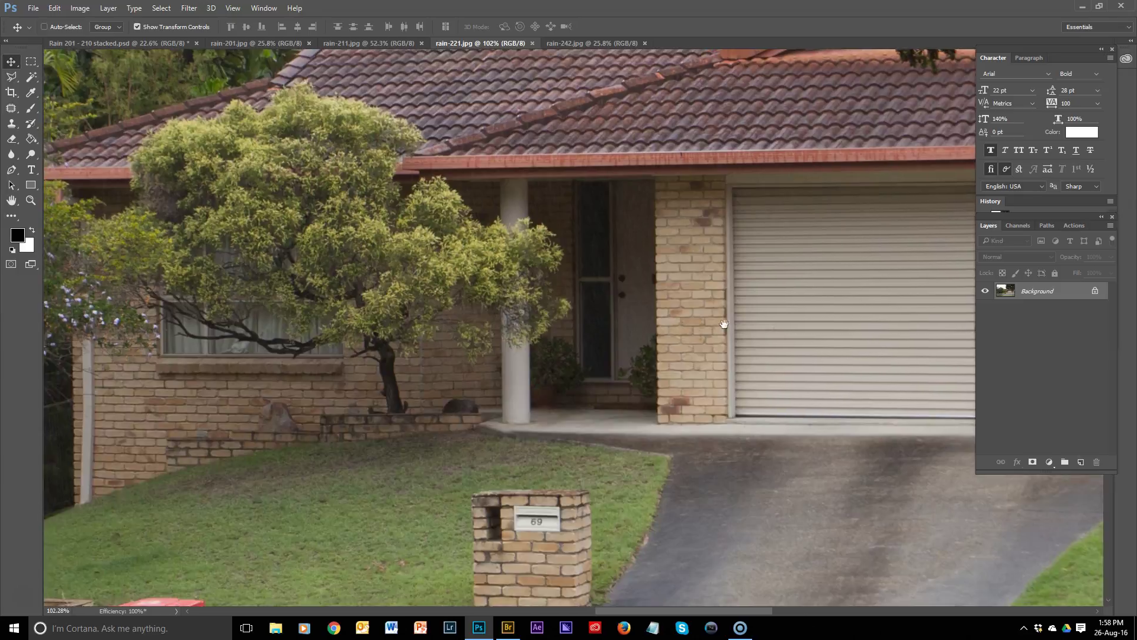
left_click_drag(589, 246, 641, 385)
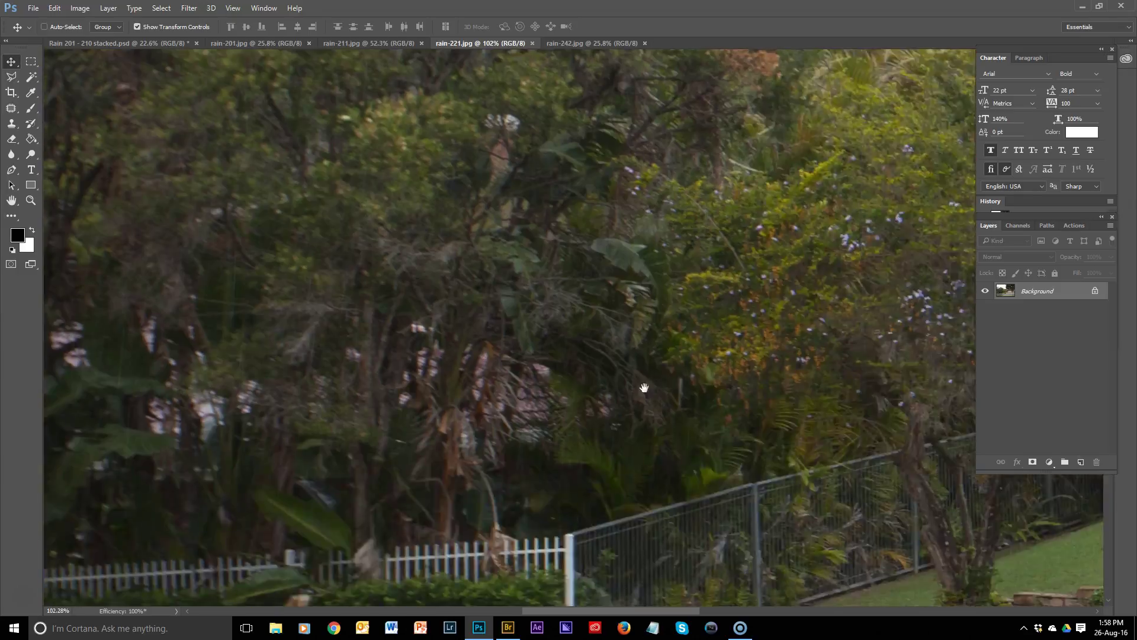
scroll(462, 468, "up", 3)
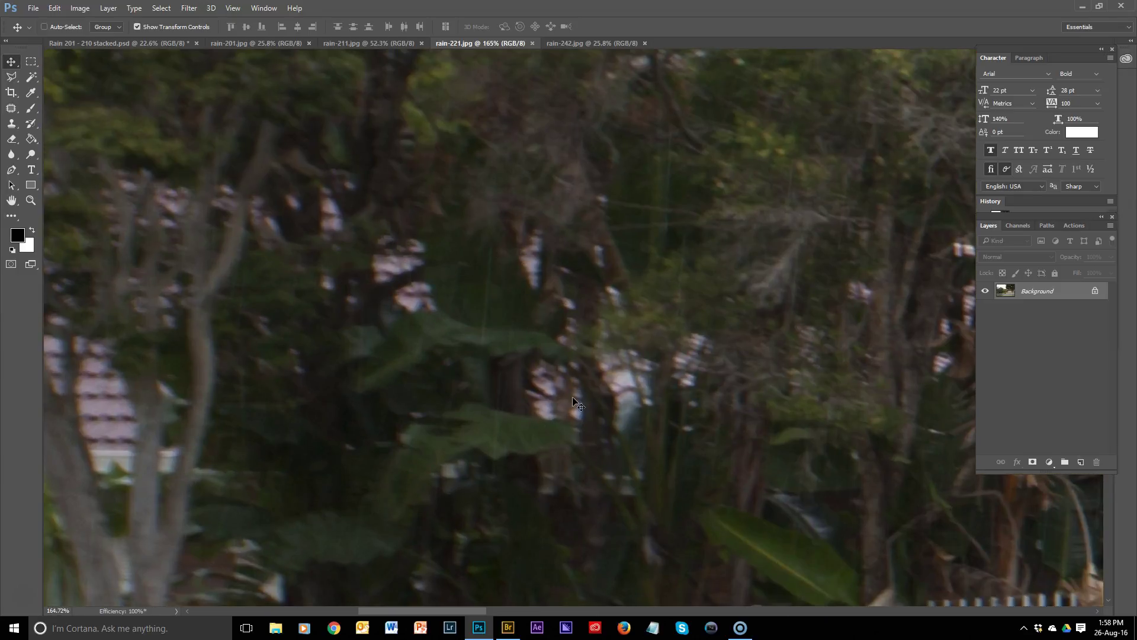
Inspect rain-211.jpg close up, panning across the door, porch, garden trees and fence.
left_click(376, 45)
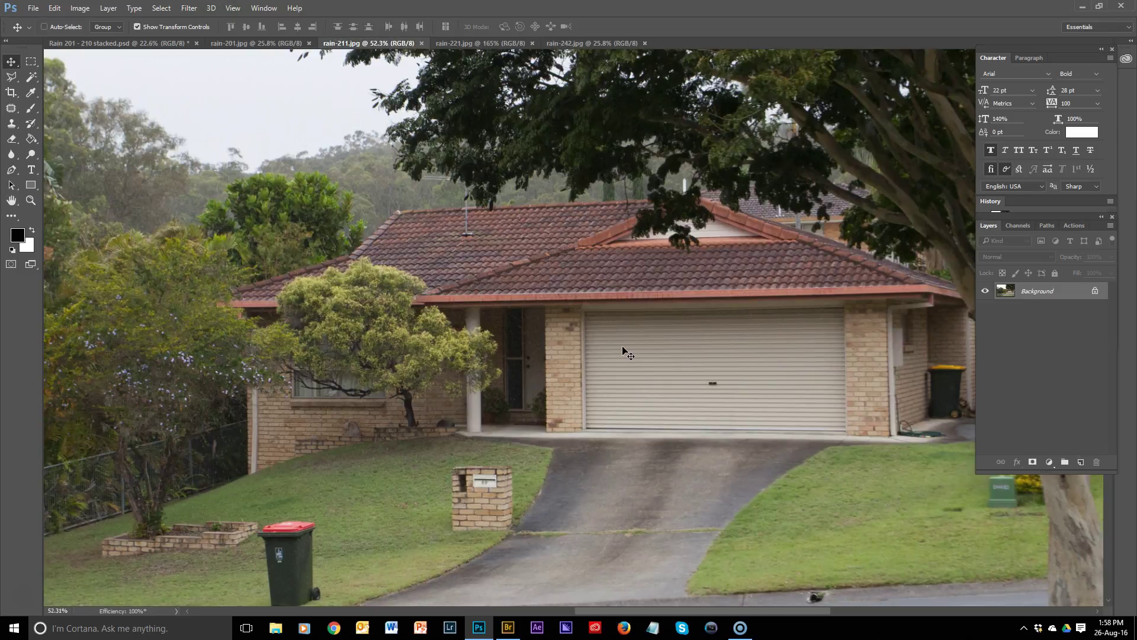
scroll(530, 373, "up", 3)
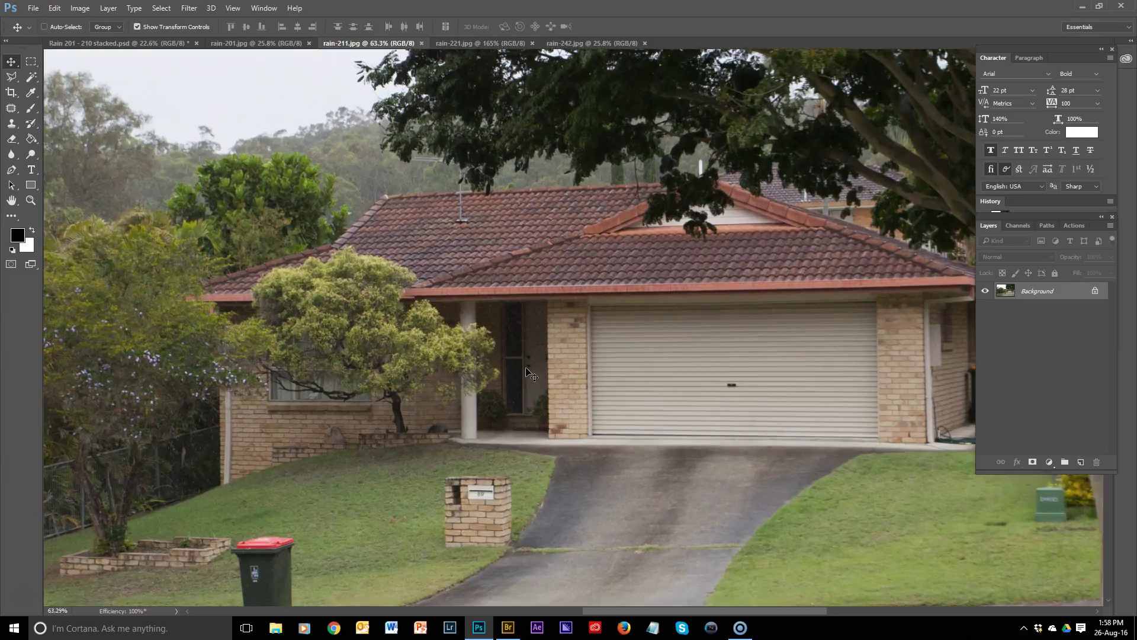
scroll(530, 370, "up", 5)
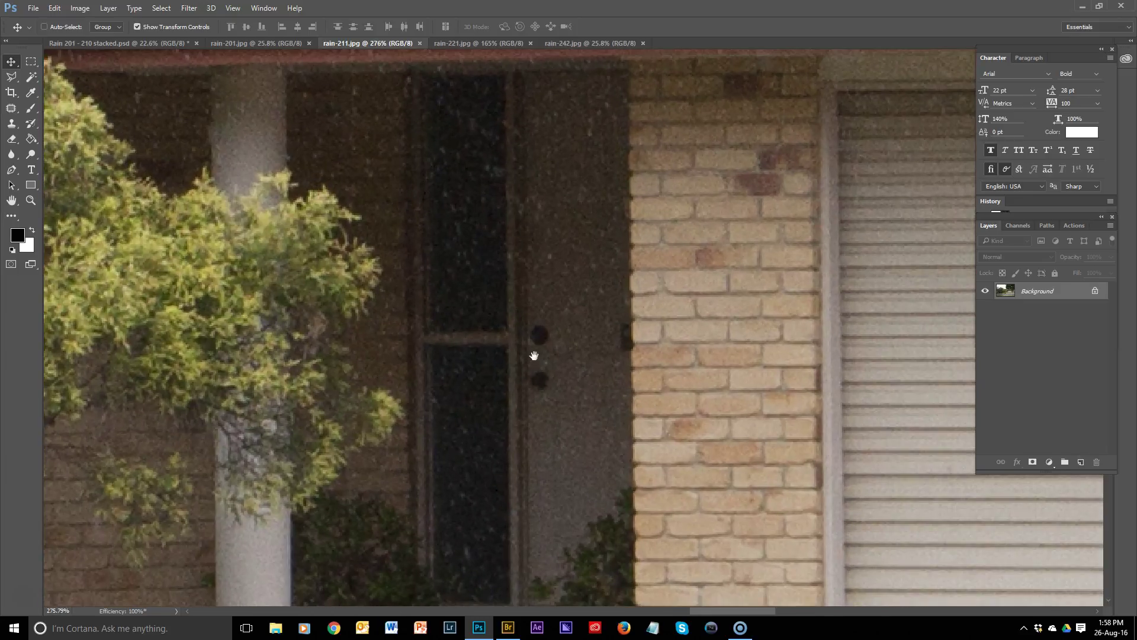
left_click_drag(530, 363, 627, 332)
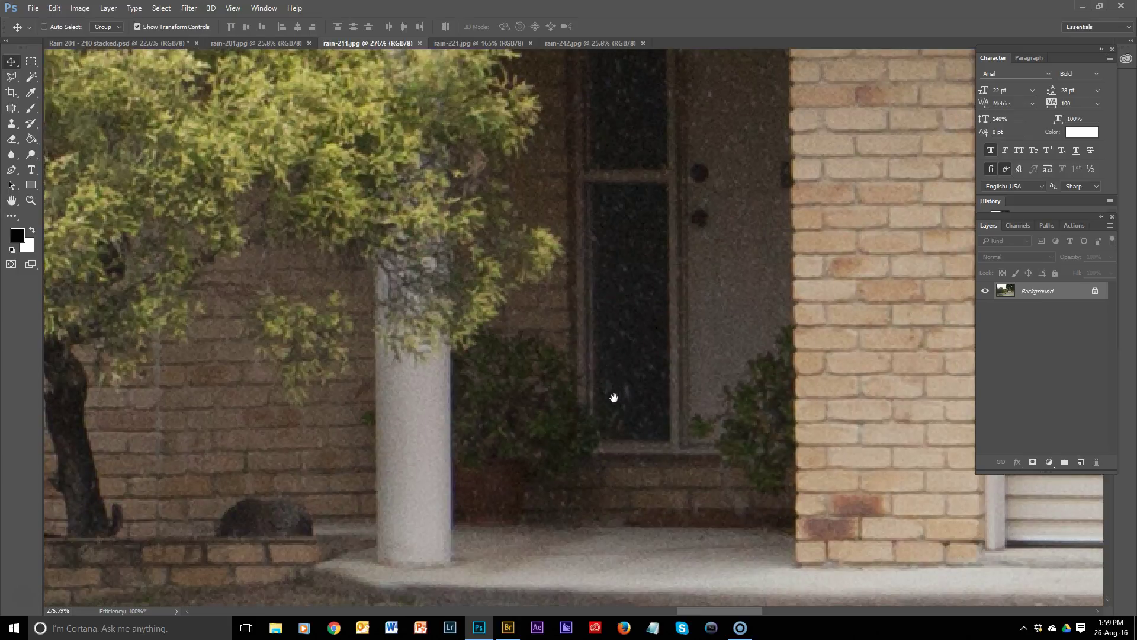
scroll(614, 397, "down", 4)
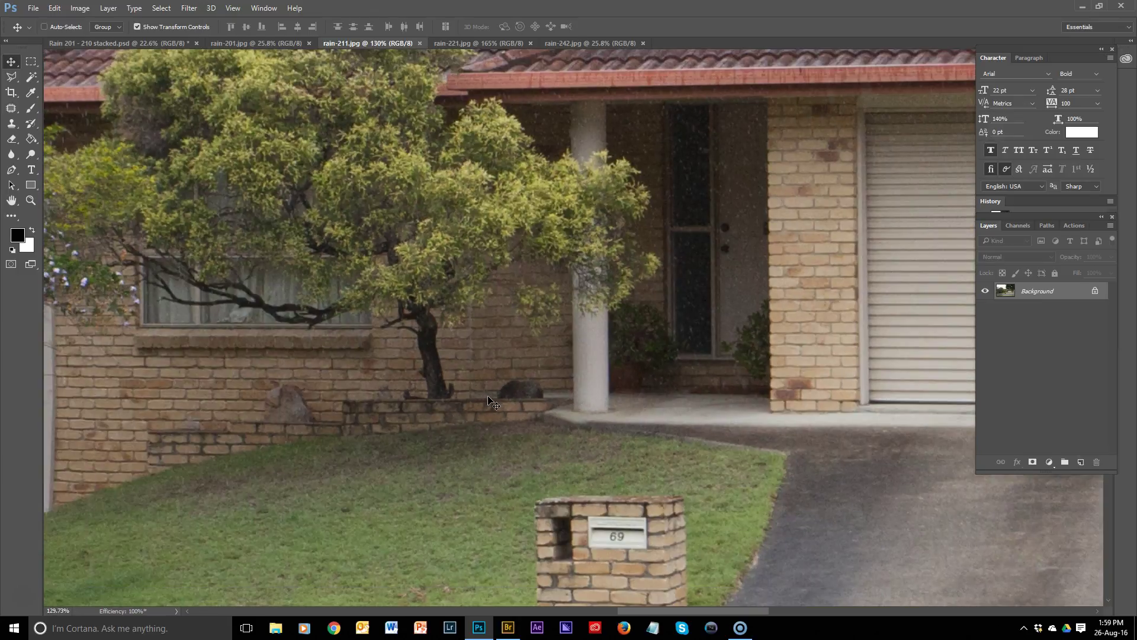
left_click_drag(488, 400, 639, 381)
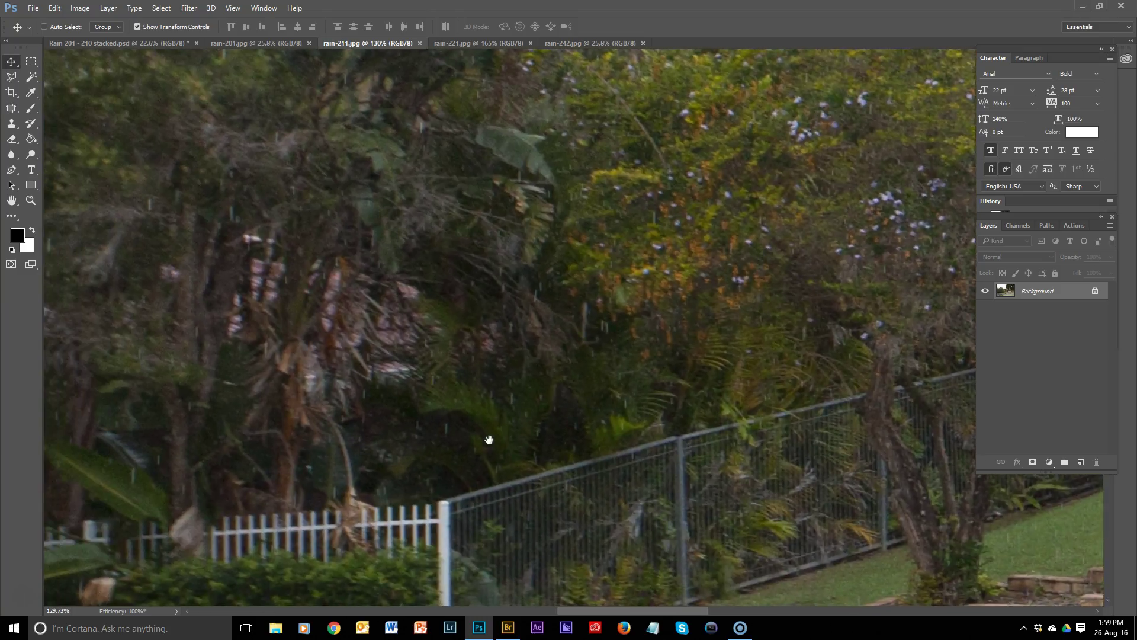
left_click_drag(490, 444, 662, 433)
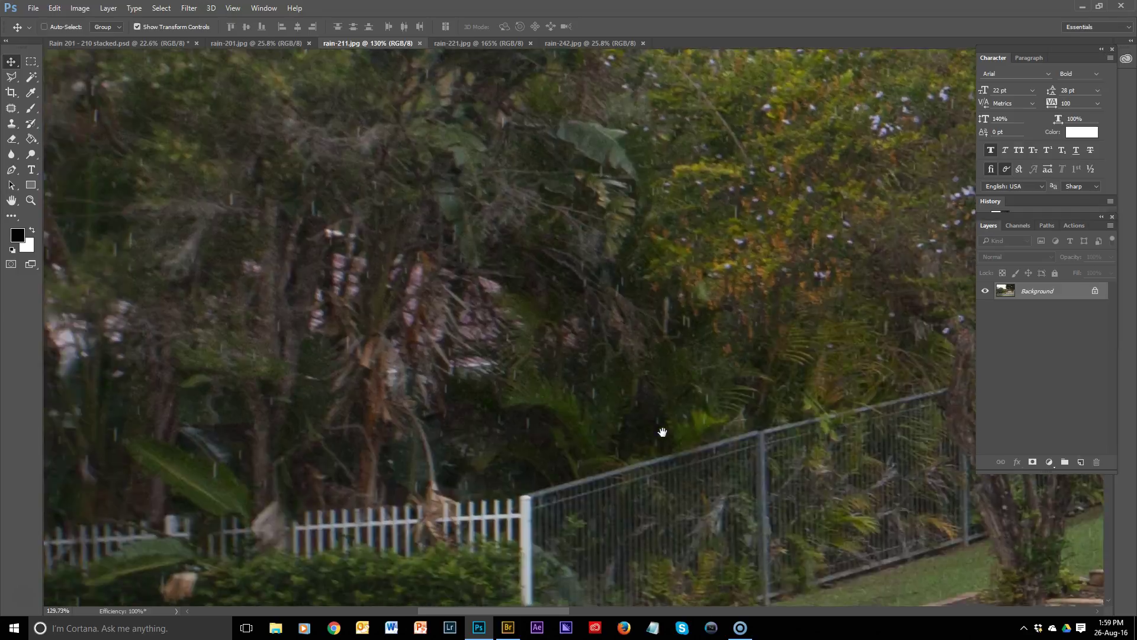
left_click_drag(490, 432, 635, 429)
left_click_drag(402, 405, 592, 390)
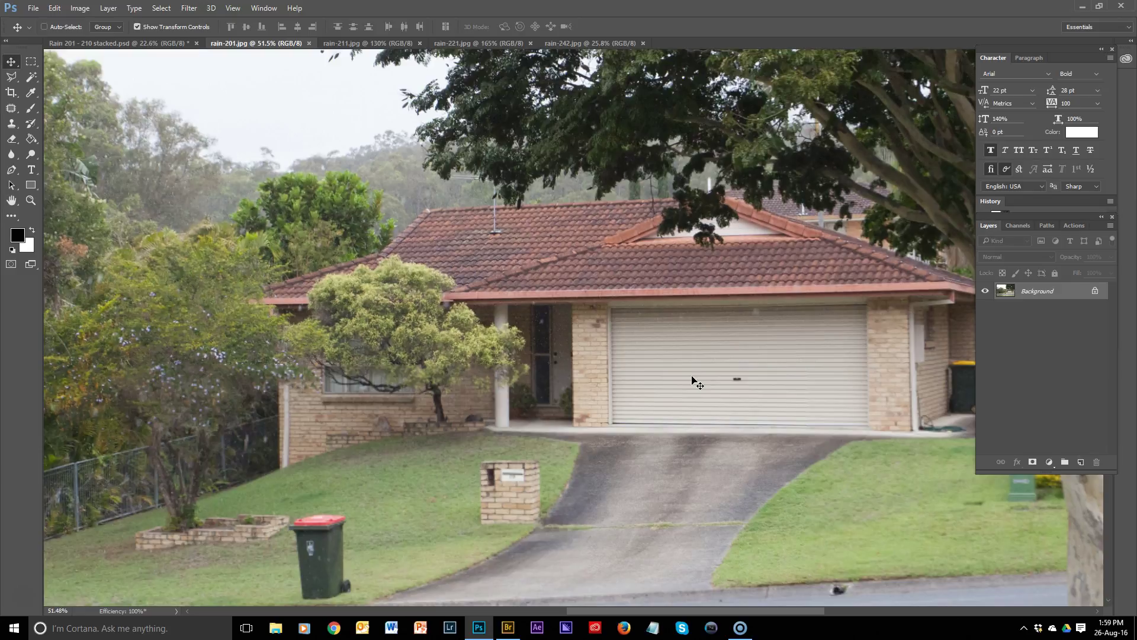
scroll(550, 348, "up", 2)
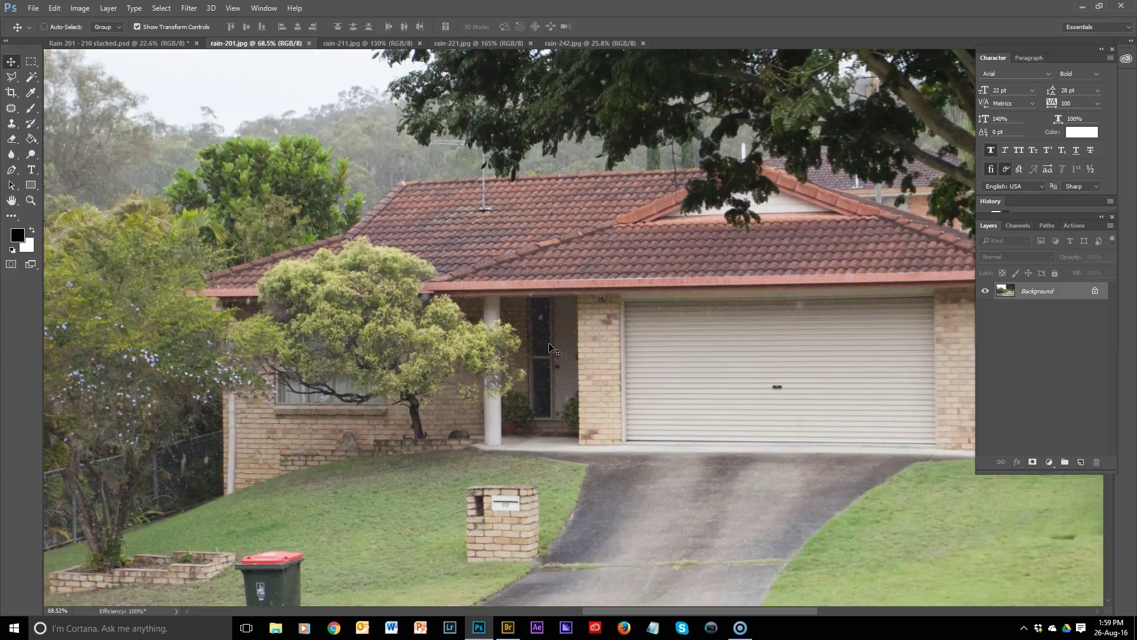
scroll(553, 351, "up", 3)
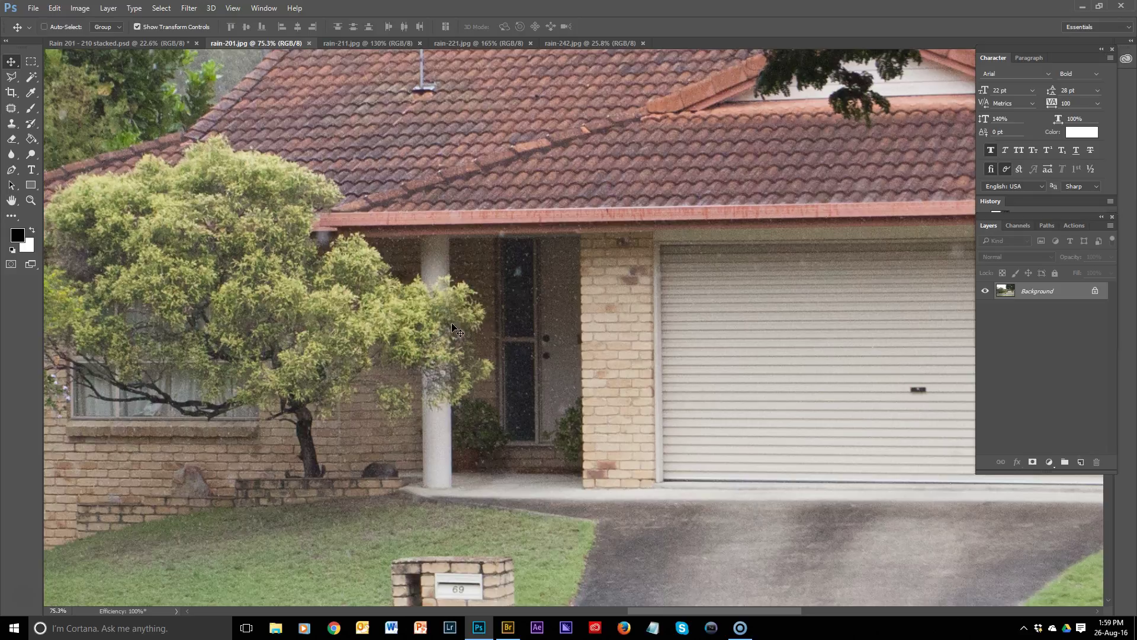
scroll(517, 290, "down", 2)
left_click_drag(822, 353, 922, 359)
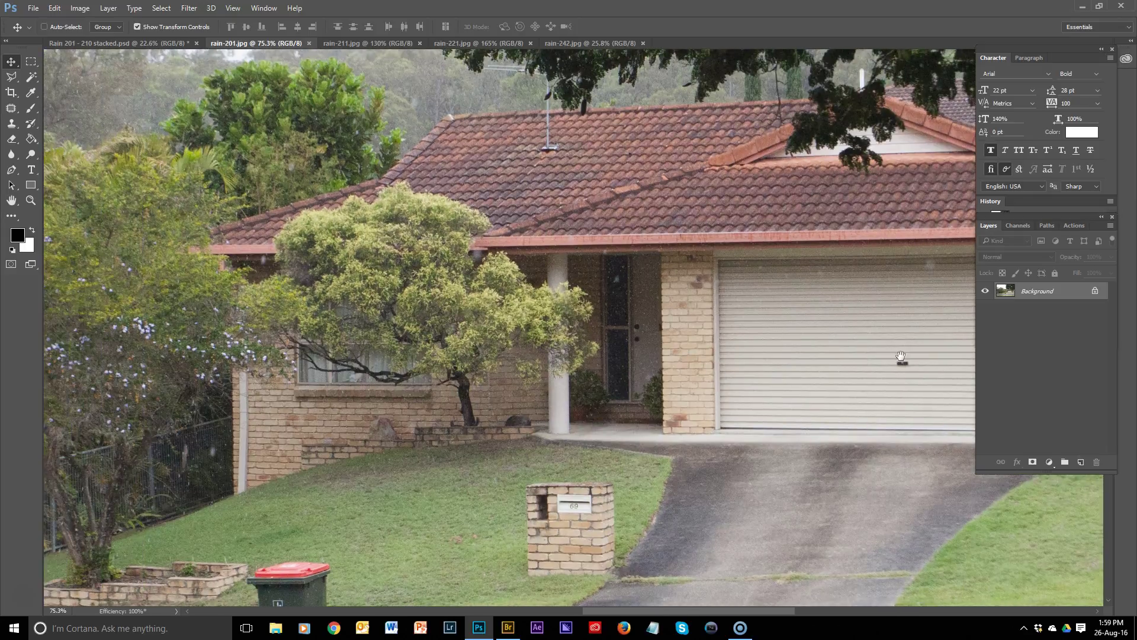
left_click_drag(145, 391, 293, 395)
left_click_drag(403, 377, 753, 377)
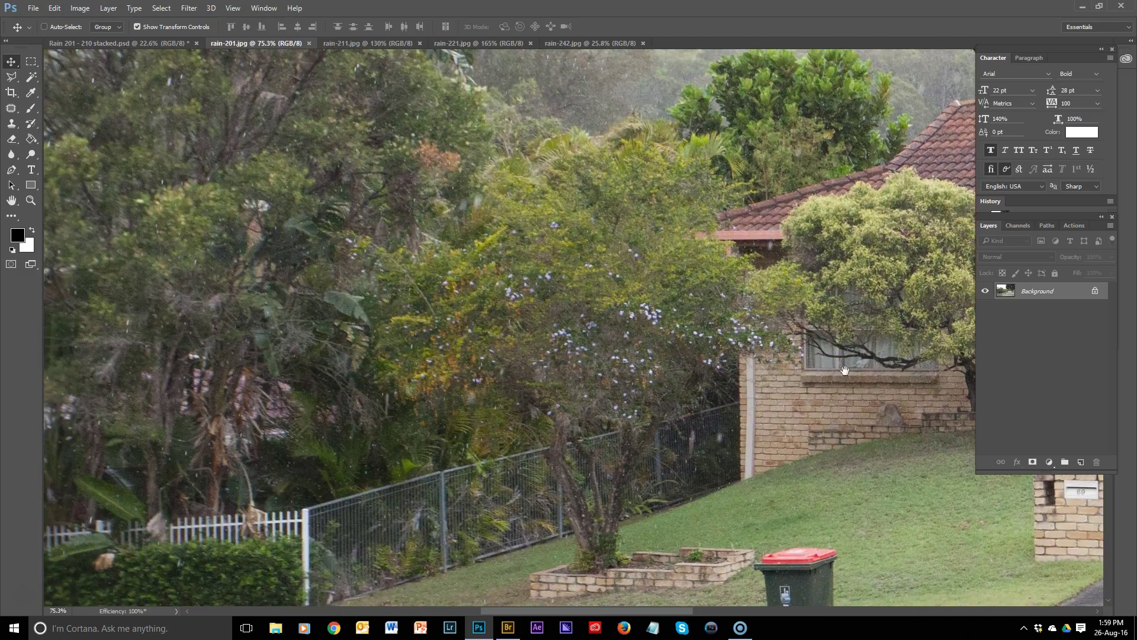
left_click_drag(405, 403, 776, 409)
left_click_drag(272, 415, 422, 416)
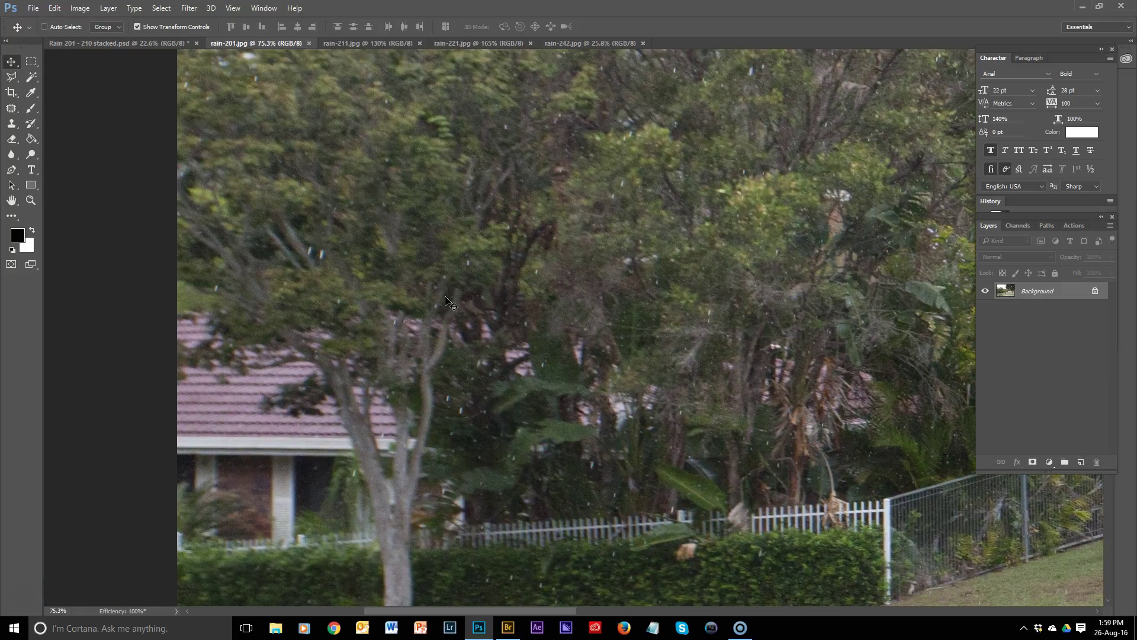
left_click_drag(453, 340, 517, 339)
Zoom Rain 201 - 210 stacked.psd to about 170% and pan over shrubs, fence, palms and window.
left_click(155, 43)
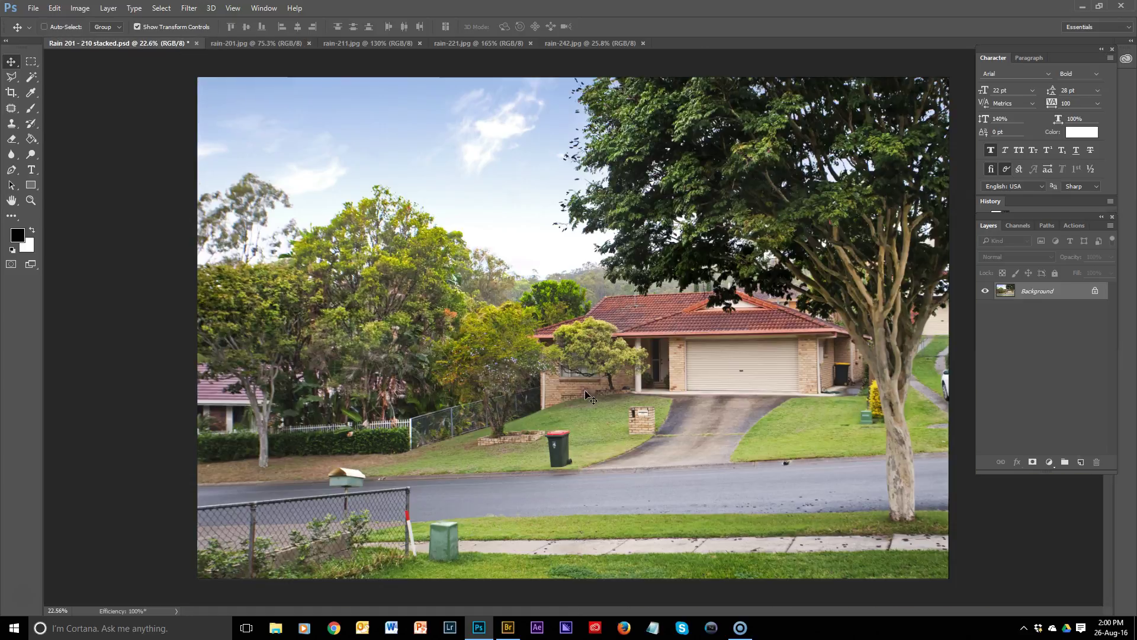
scroll(586, 396, "up", 10)
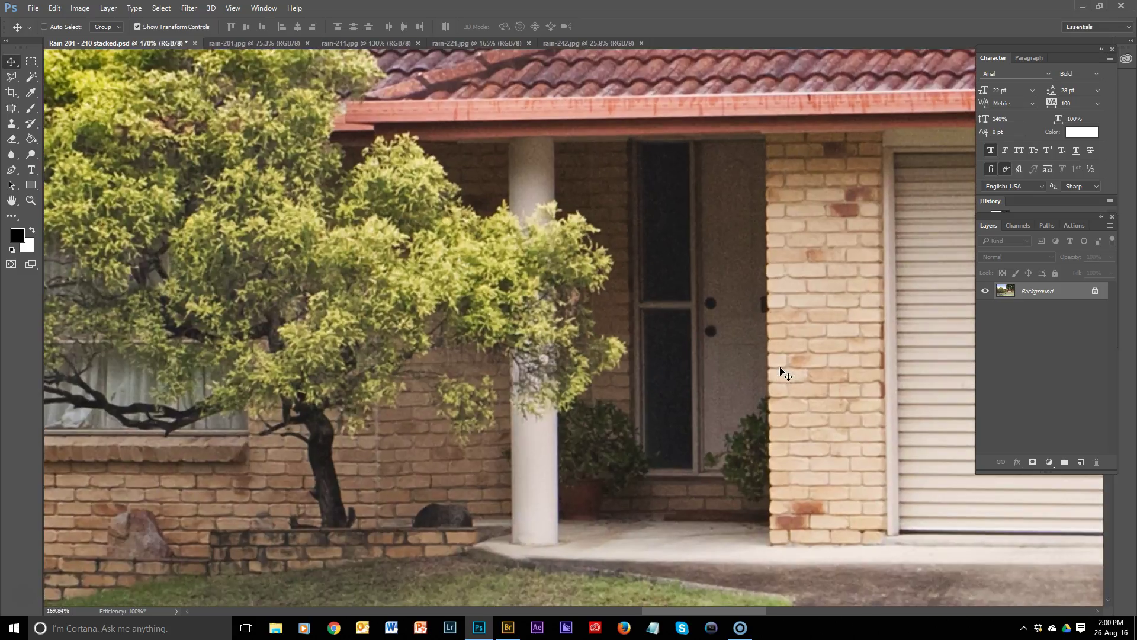
scroll(785, 310, "right", 5)
scroll(784, 309, "up", 2)
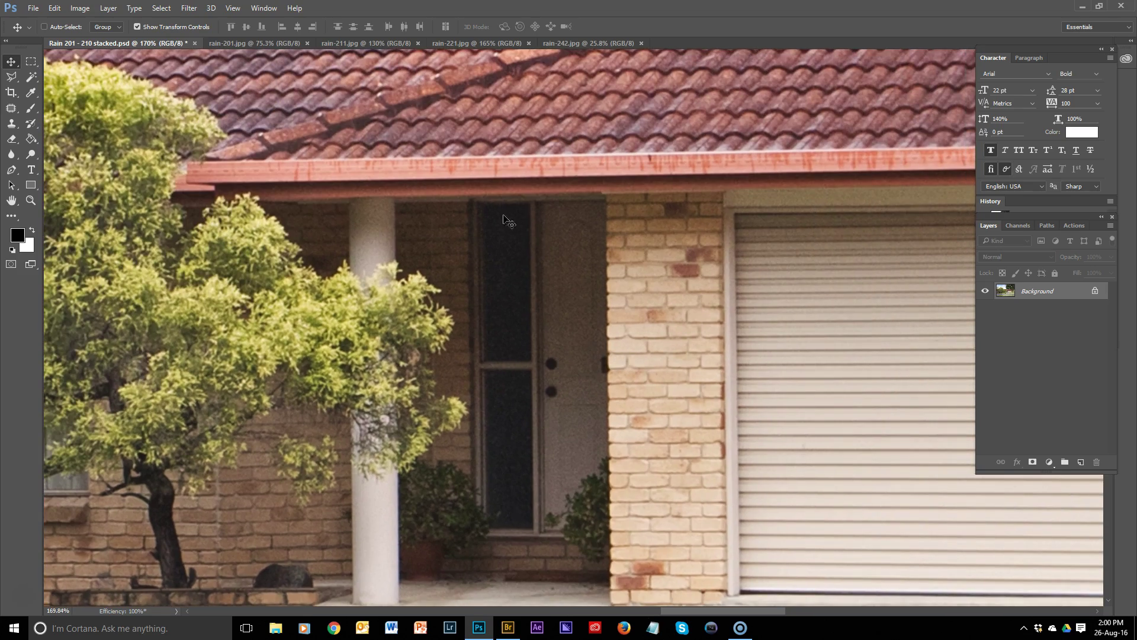
left_click_drag(497, 480, 764, 320)
left_click_drag(293, 389, 842, 368)
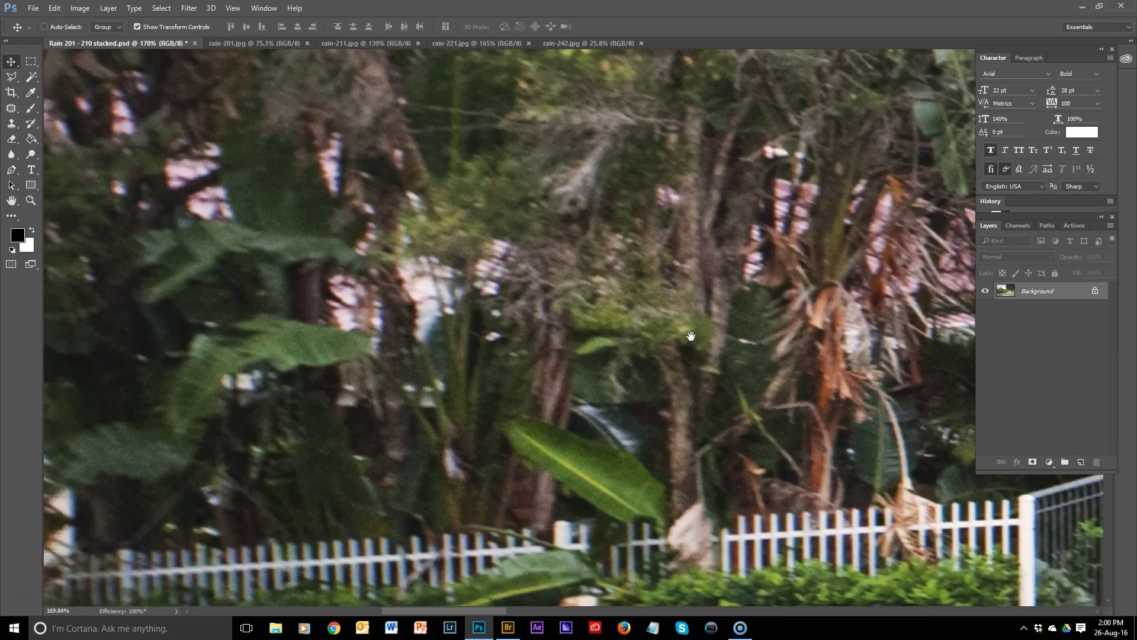
left_click_drag(271, 334, 360, 367)
left_click_drag(740, 240, 308, 335)
left_click_drag(681, 355, 288, 345)
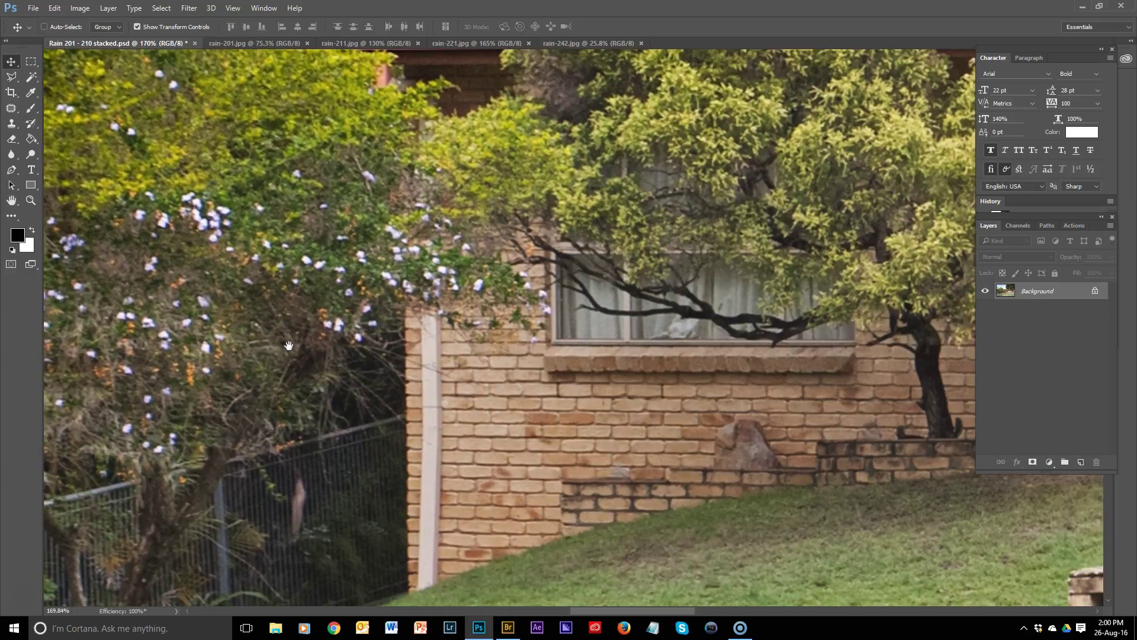
left_click_drag(634, 355, 490, 359)
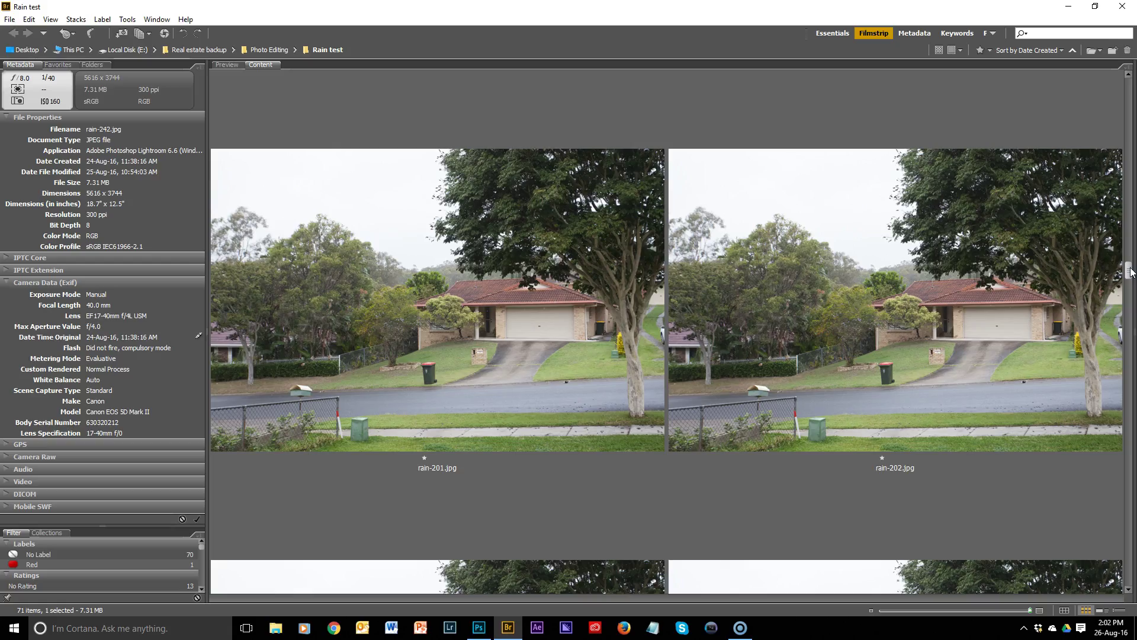
Inspect the rain-201 and rain-202 thumbnails, then scroll down to rain-207 and rain-208.
left_click(559, 346)
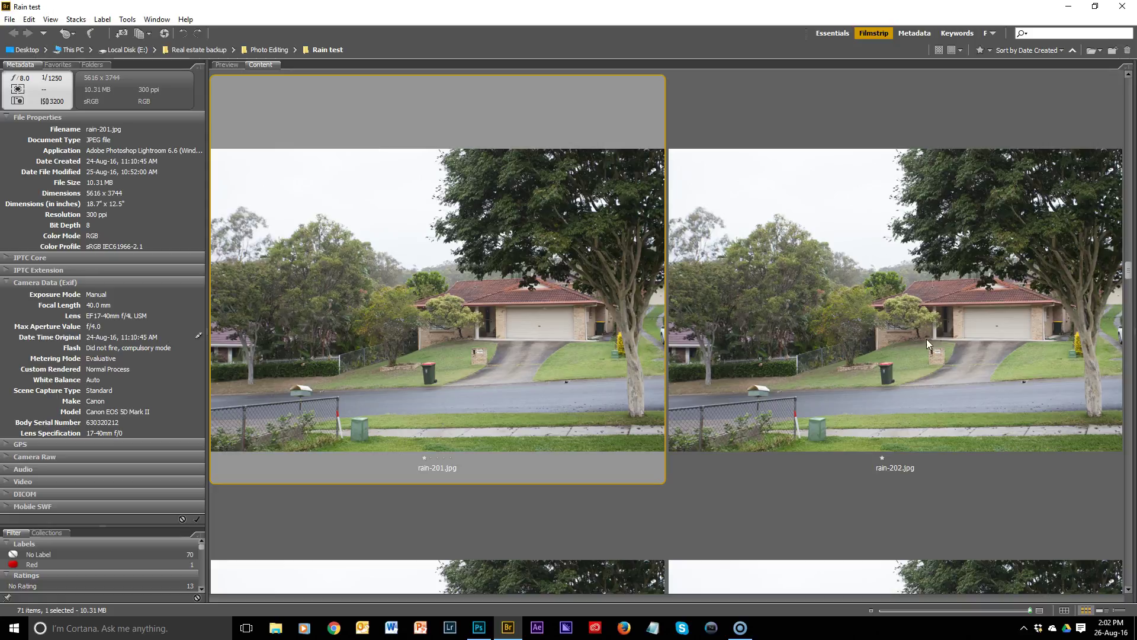
left_click(965, 345)
scroll(948, 357, "down", 3)
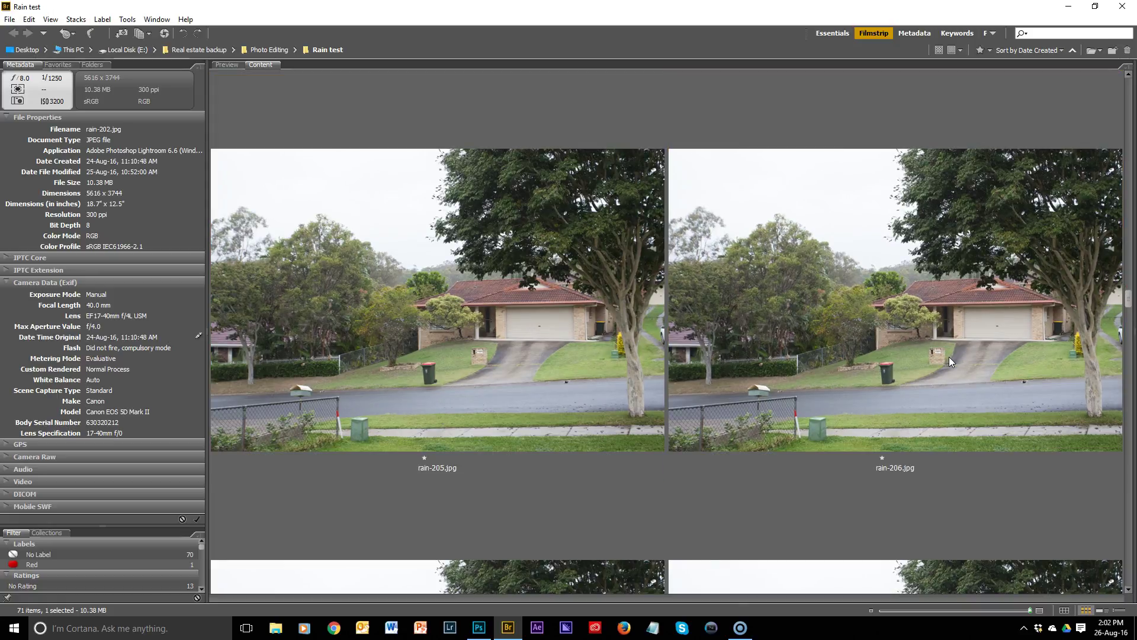
scroll(949, 358, "down", 1)
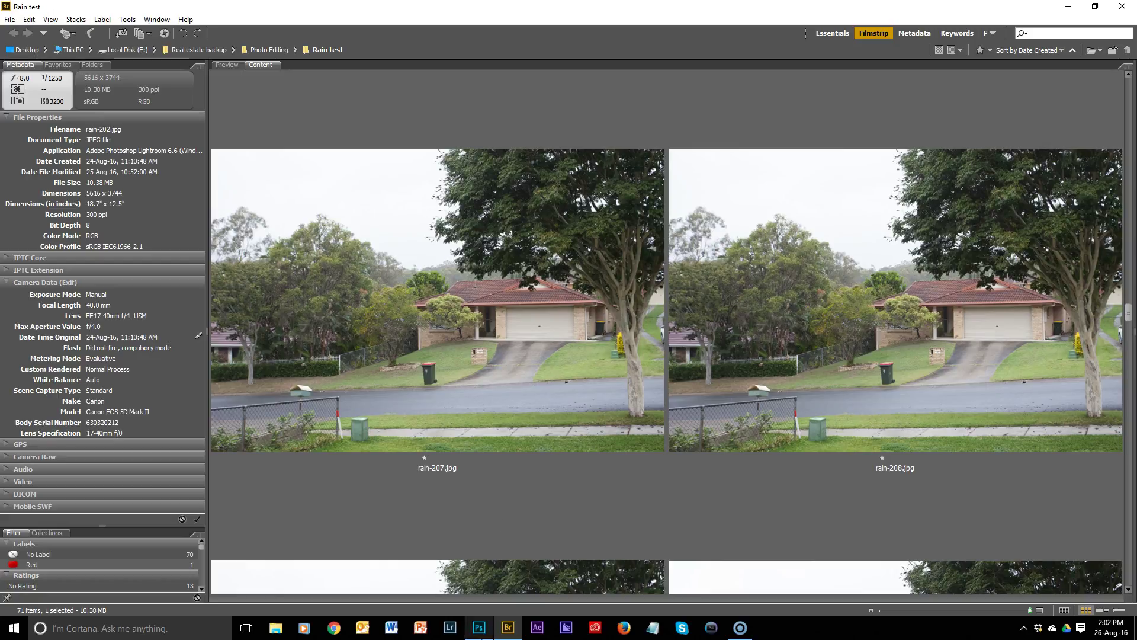
Back in Photoshop, launch File > Scripts > Statistics and open the stack mode list.
left_click(479, 629)
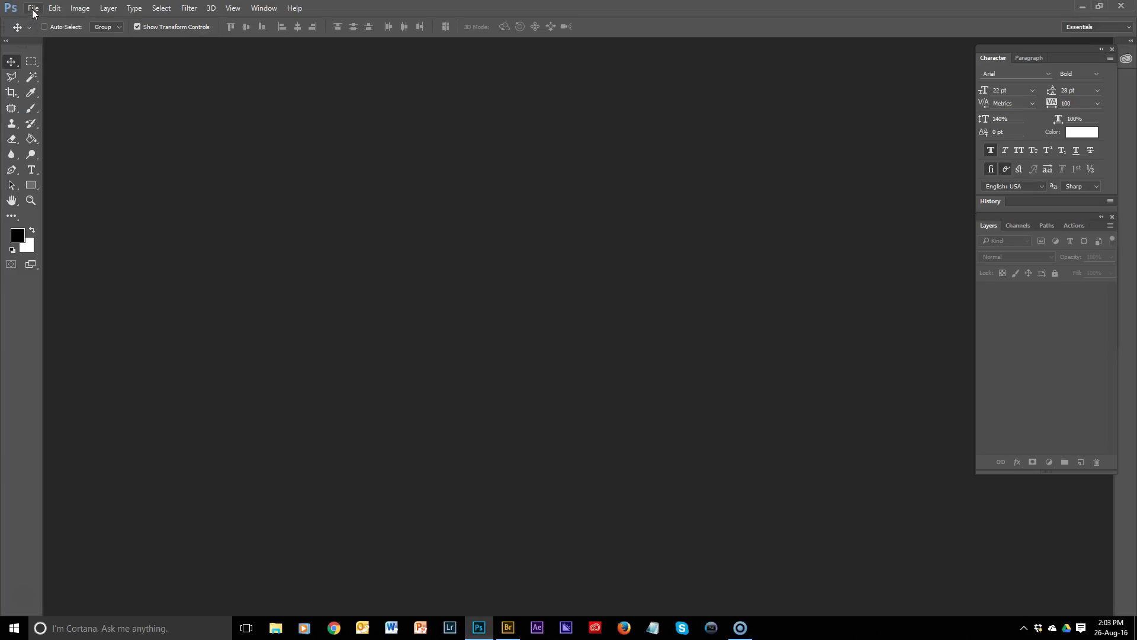
left_click(33, 9)
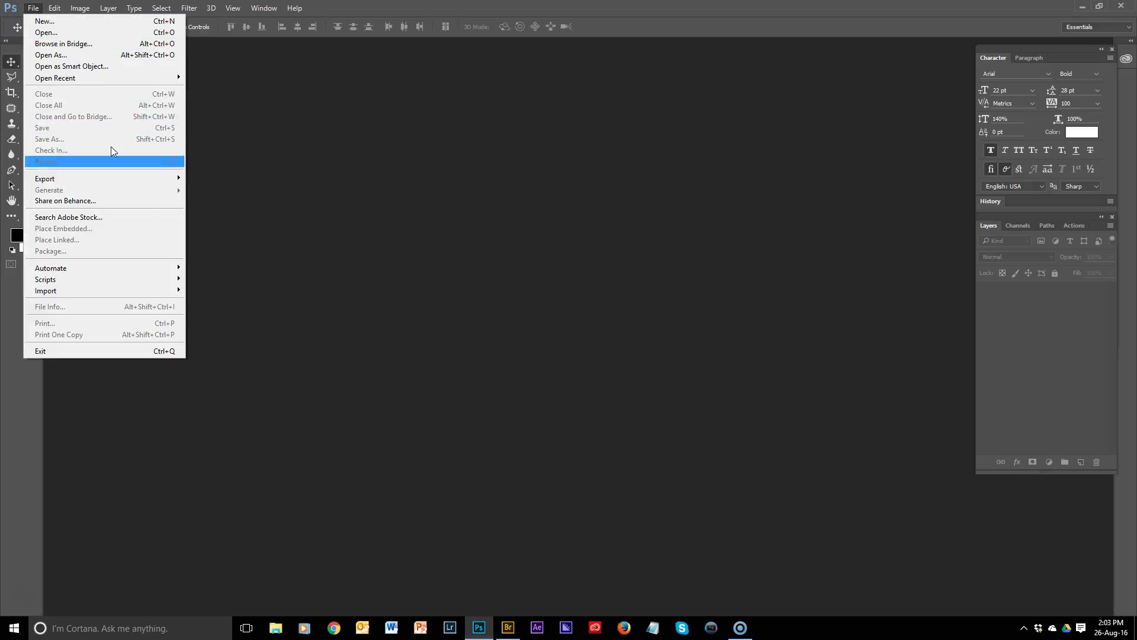
mouse_move(169, 278)
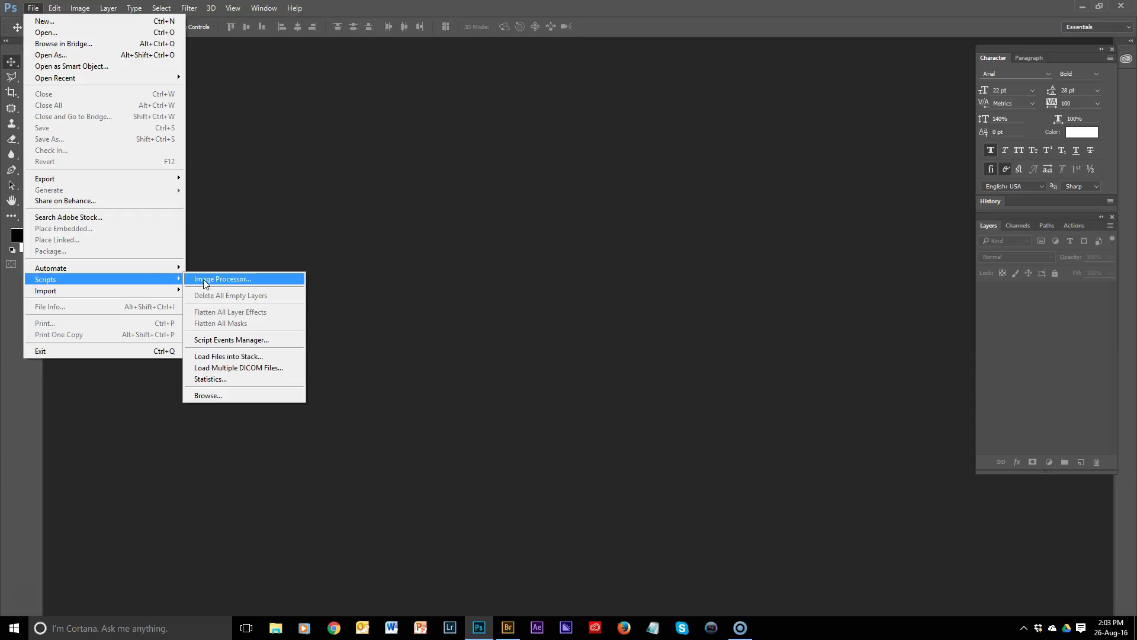
left_click(240, 379)
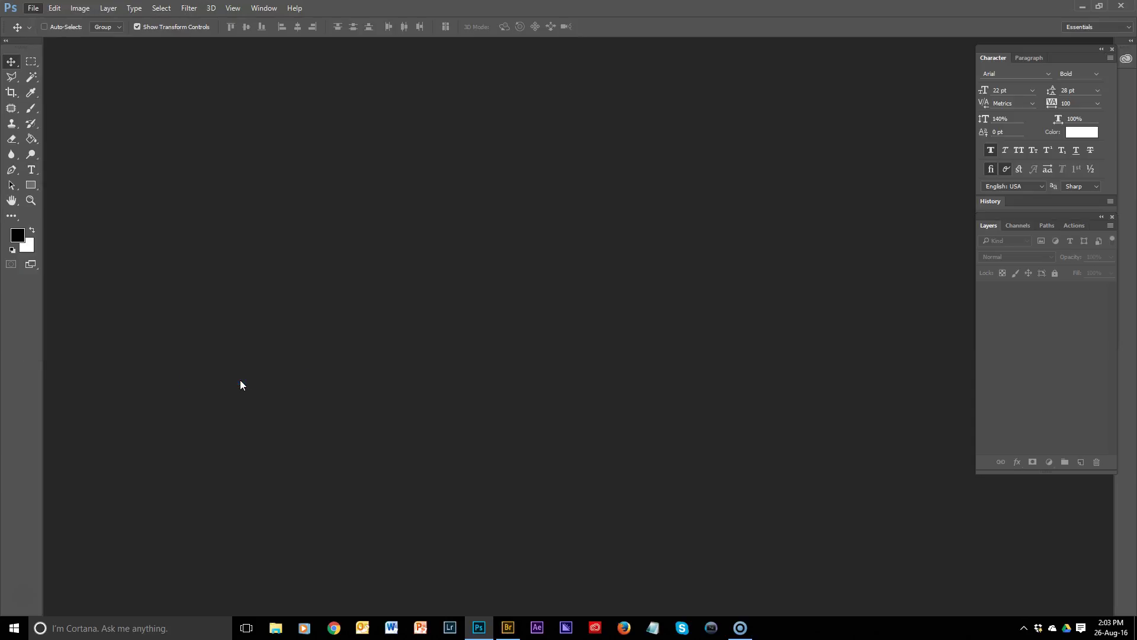
left_click(574, 208)
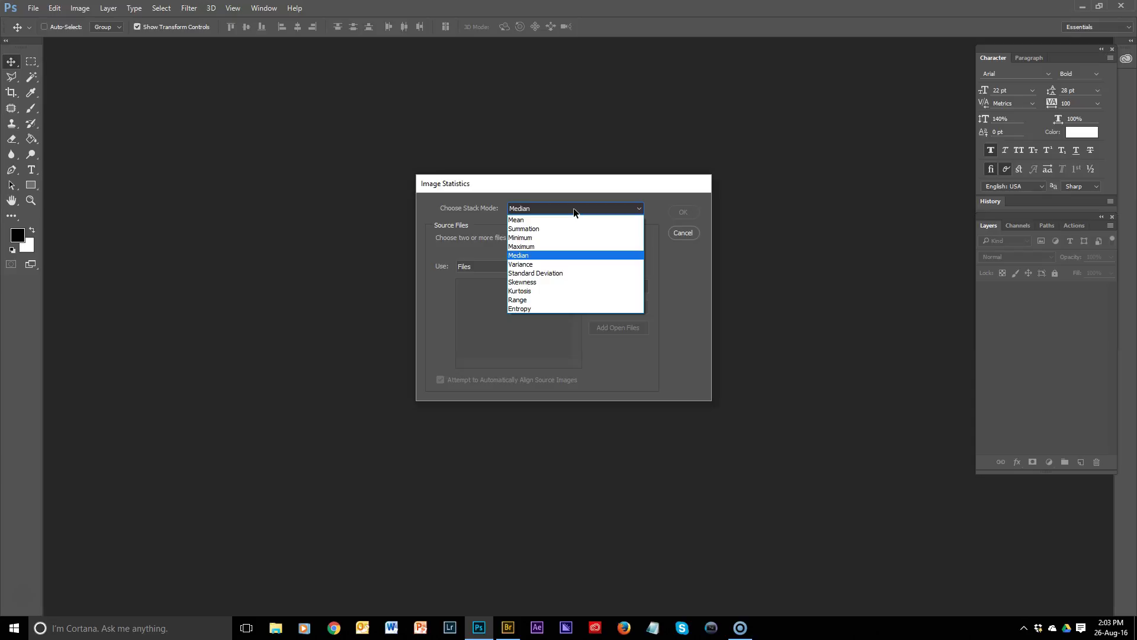
Median-stack the rain-201 through rain-209 frames with automatic alignment turned off.
left_click(543, 255)
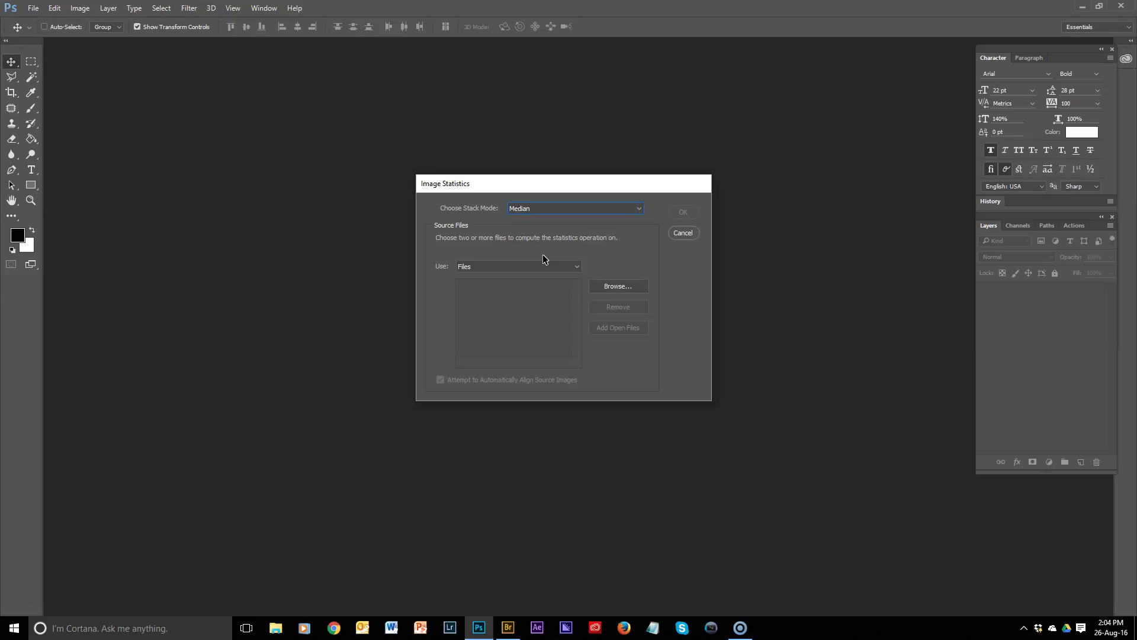
left_click(628, 288)
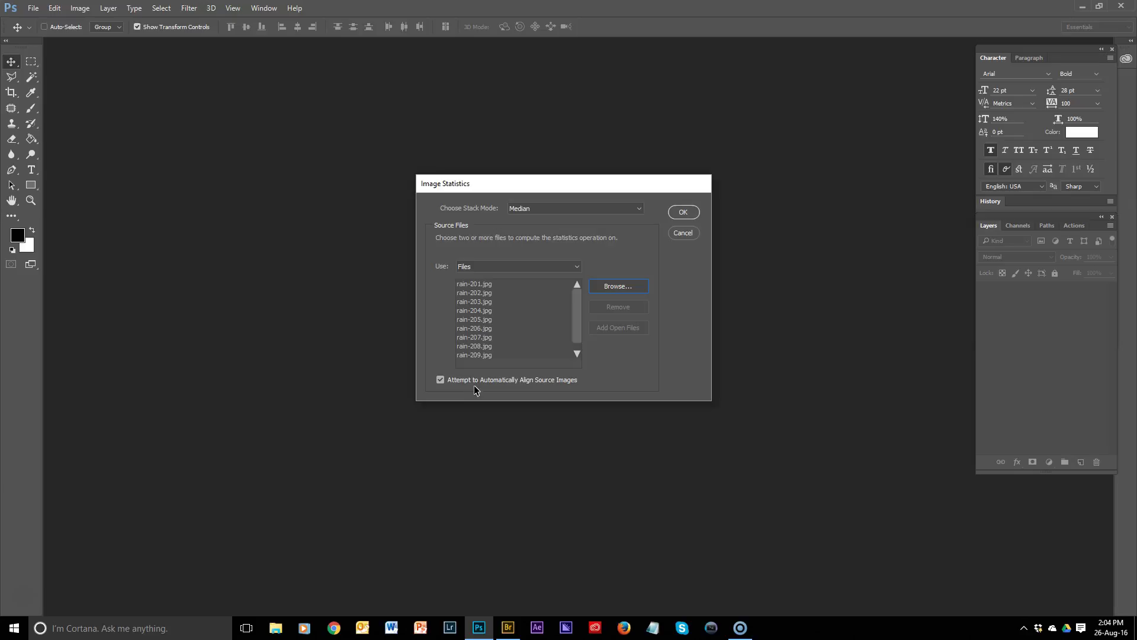
left_click(440, 384)
left_click(689, 213)
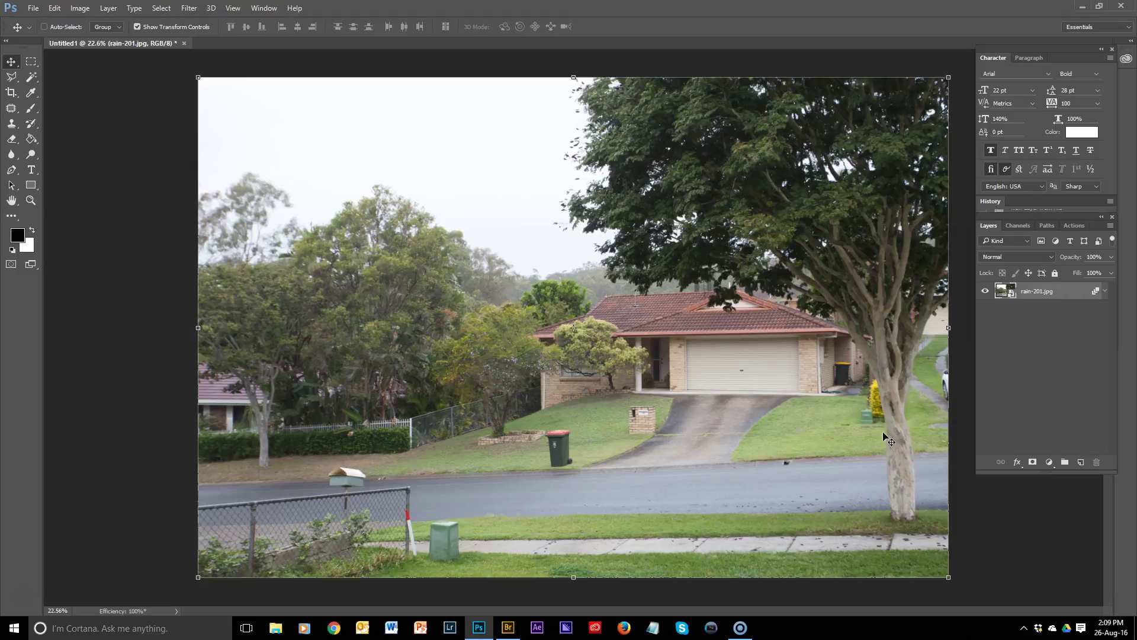
scroll(764, 385, "up", 1)
scroll(767, 384, "up", 5)
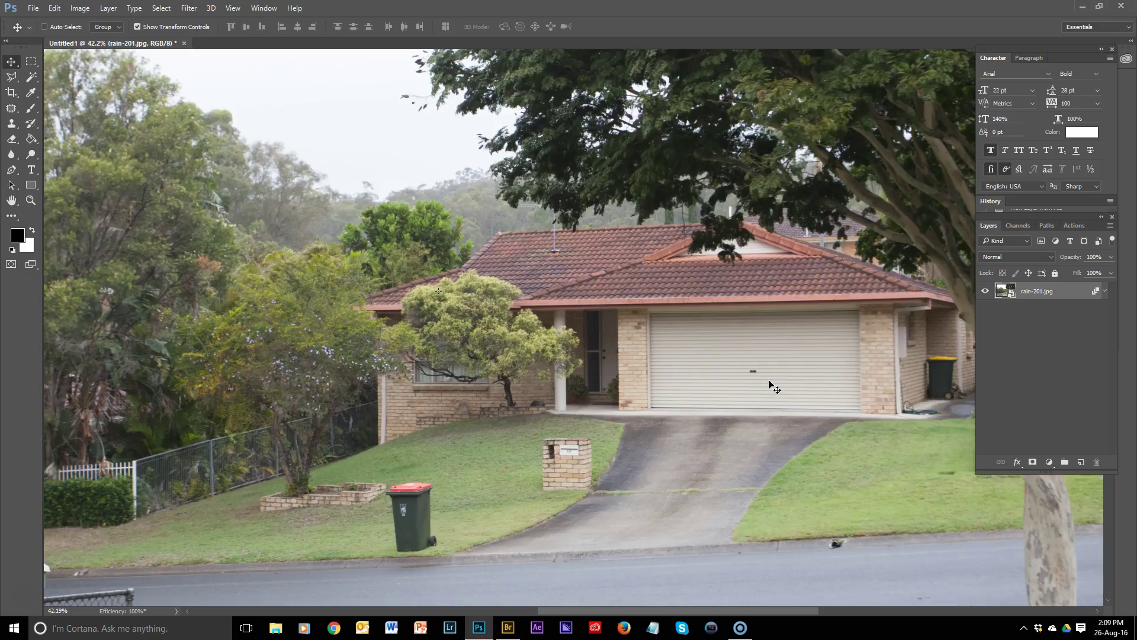
key("h")
left_click_drag(629, 355, 828, 402)
key("h")
scroll(828, 402, "down", 4)
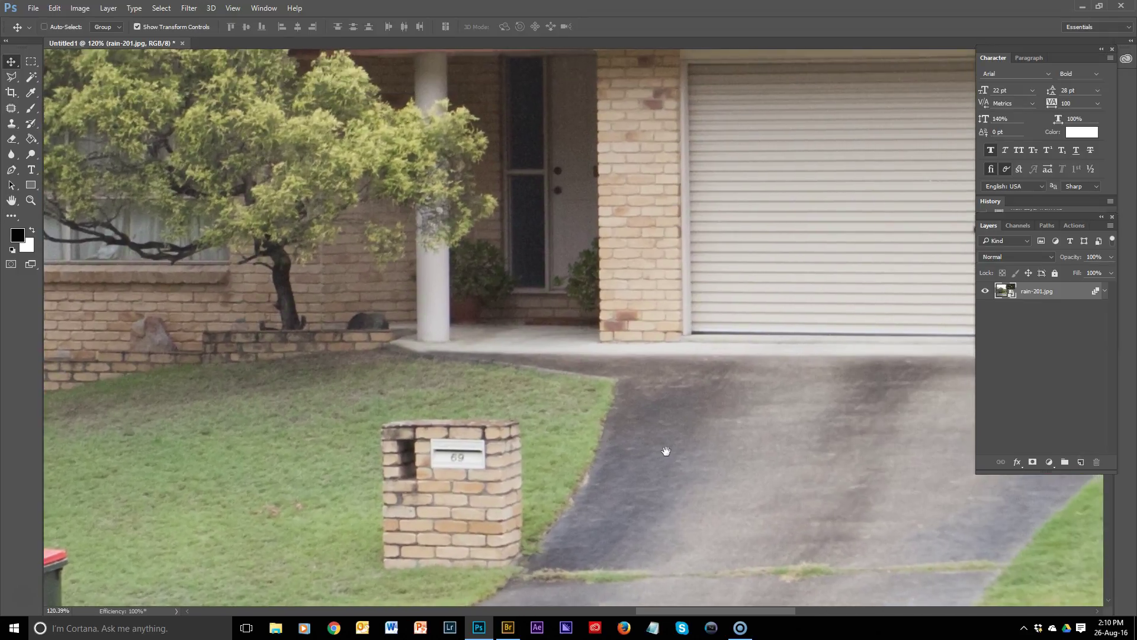
scroll(782, 381, "down", 2)
scroll(781, 385, "down", 2)
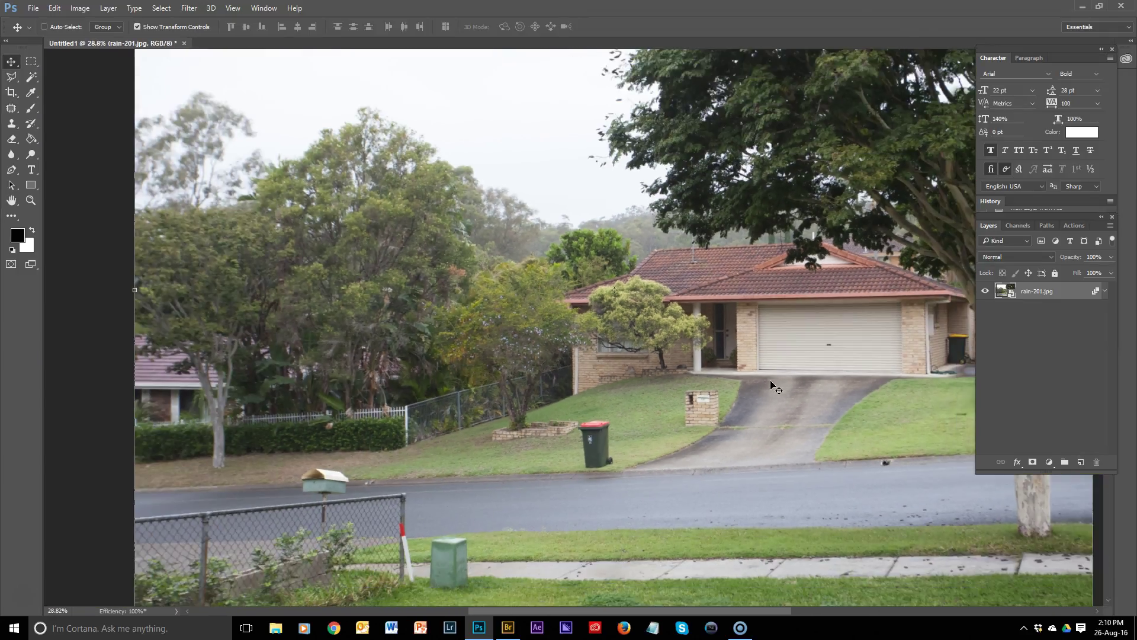
scroll(747, 388, "down", 2)
scroll(747, 388, "up", 1)
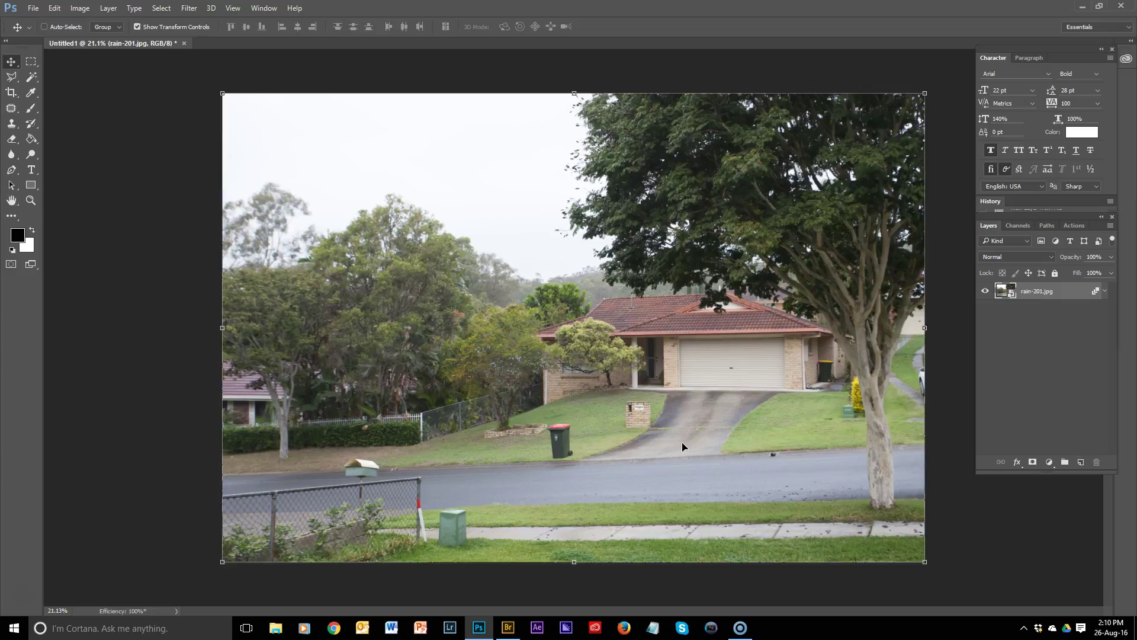
Set the highlights' Yellow-Blue balance to -8 in Color Balance, then flatten the image.
key("ctrl+b")
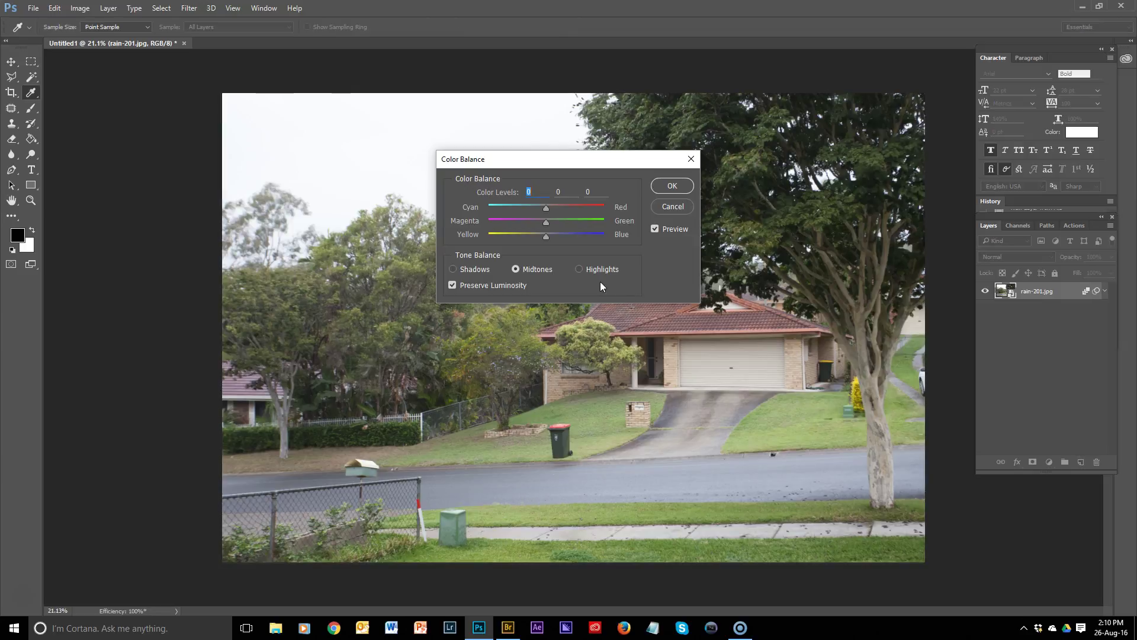
left_click(579, 270)
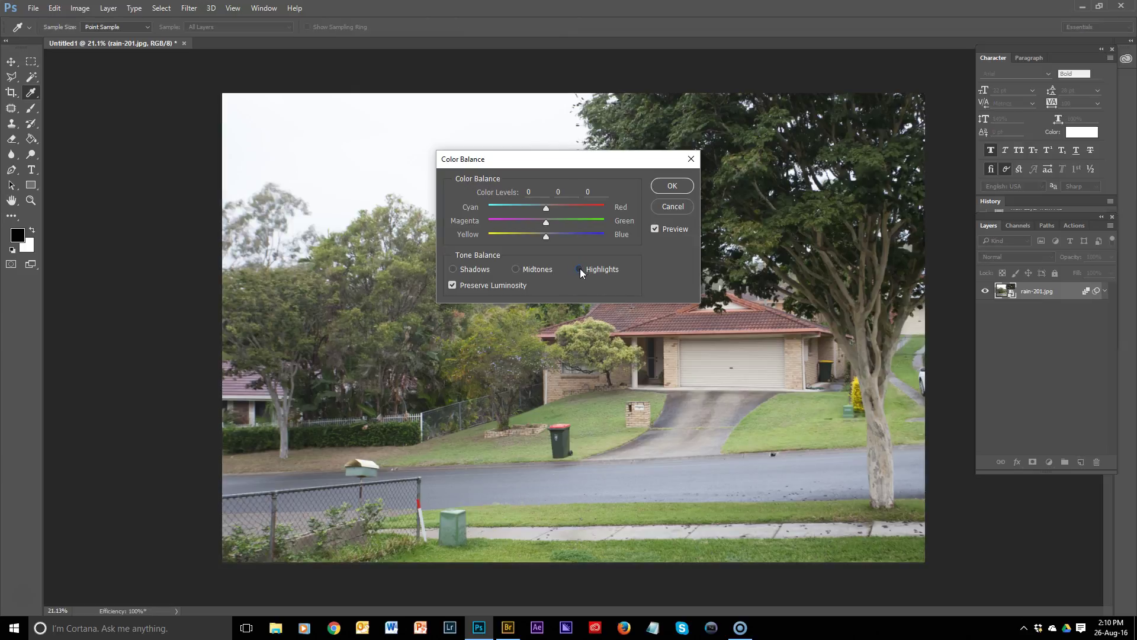
left_click(541, 236)
left_click(672, 187)
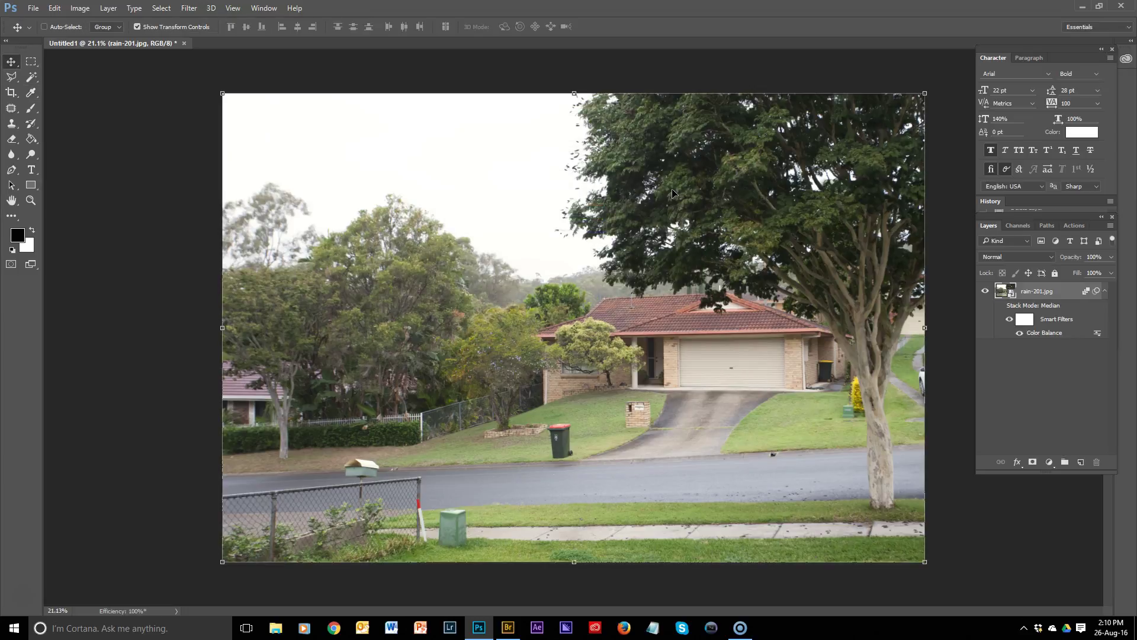
left_click(108, 9)
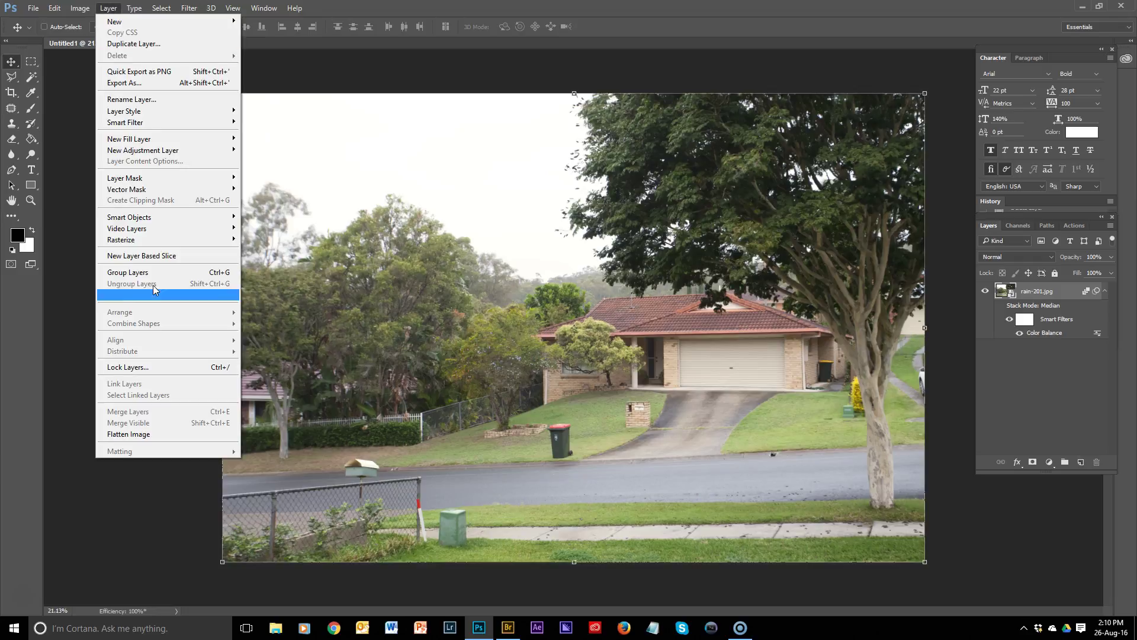
left_click(163, 433)
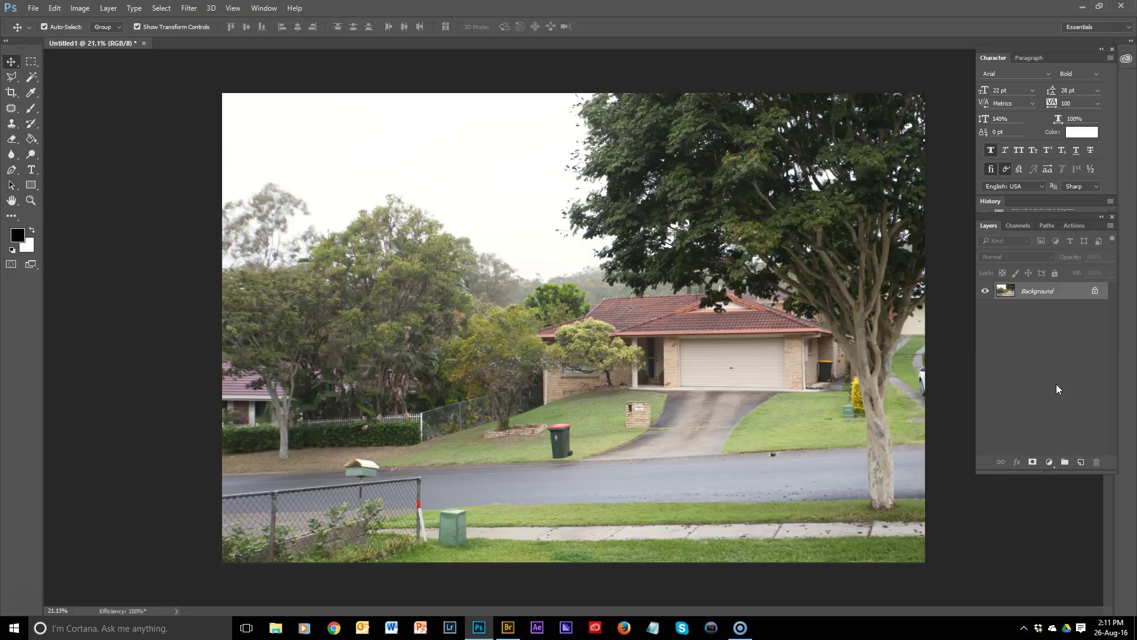
Duplicate the photo with Ctrl+J as an Overlay layer at 29% opacity.
key("ctrl+j")
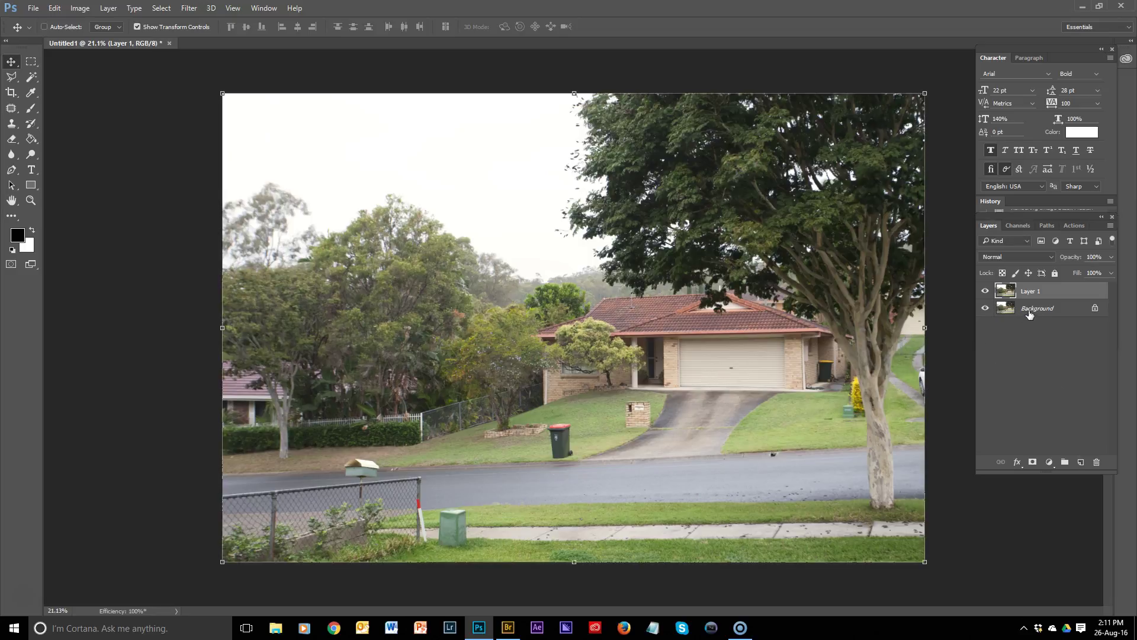
left_click(1050, 257)
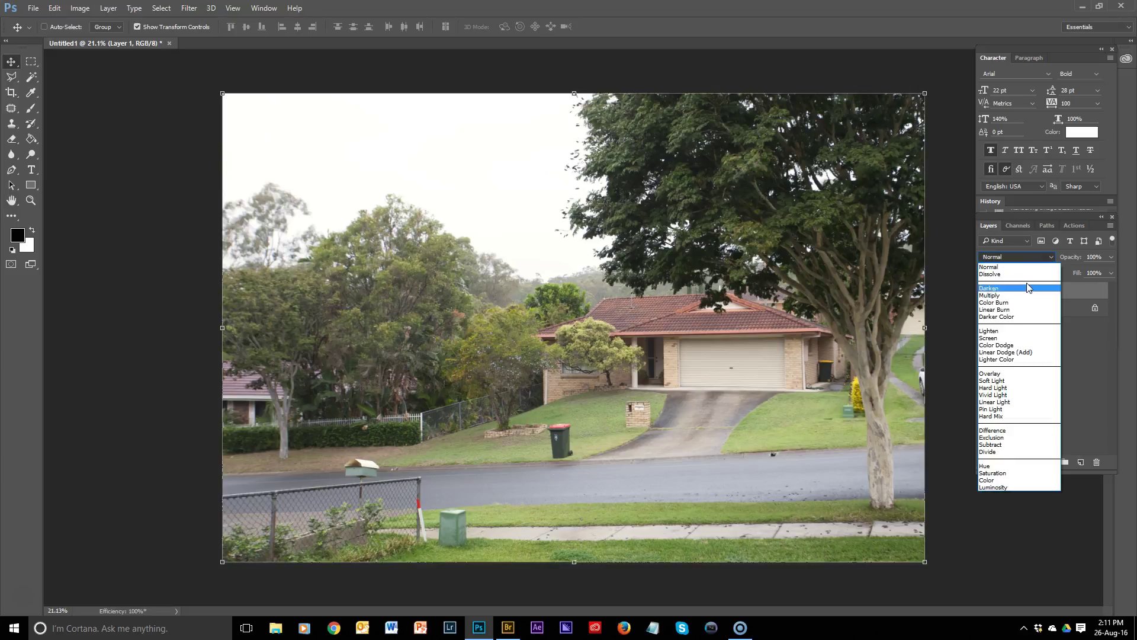
left_click(1004, 374)
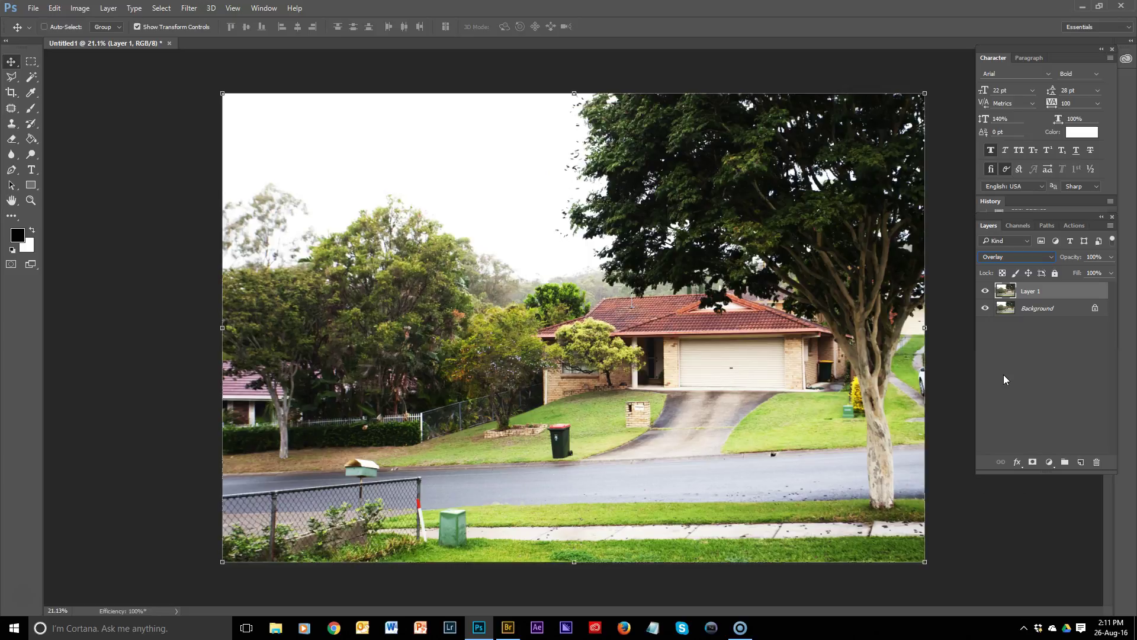
left_click(1112, 263)
left_click_drag(1108, 271, 1072, 270)
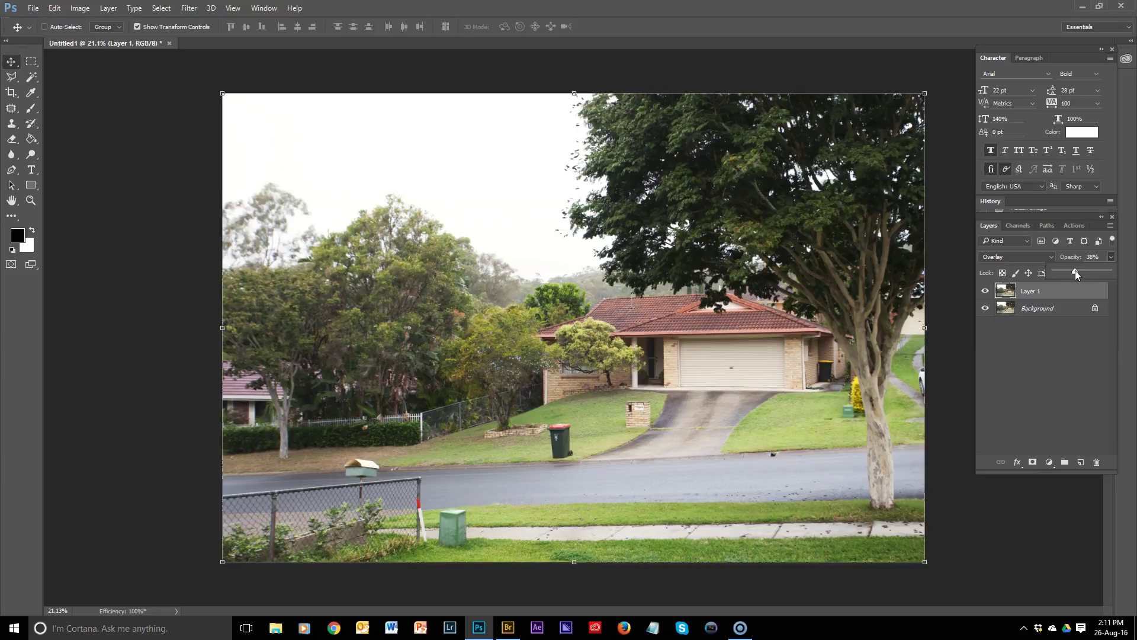
Toggle Layer 1's visibility repeatedly to compare the photo with and without the overlay.
left_click(985, 291)
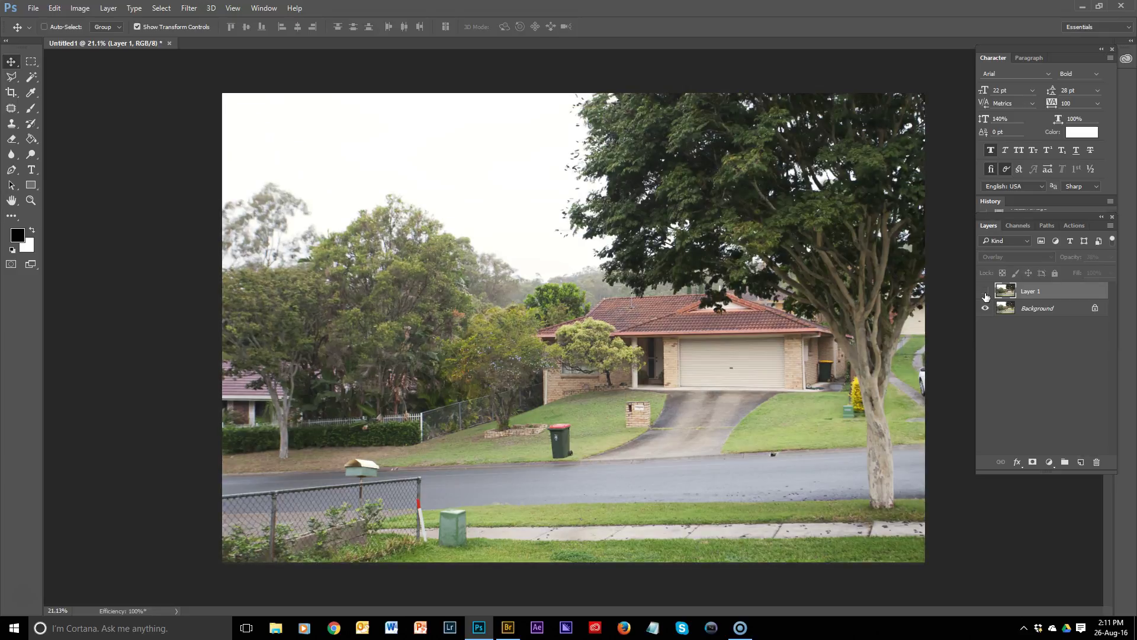
left_click(986, 295)
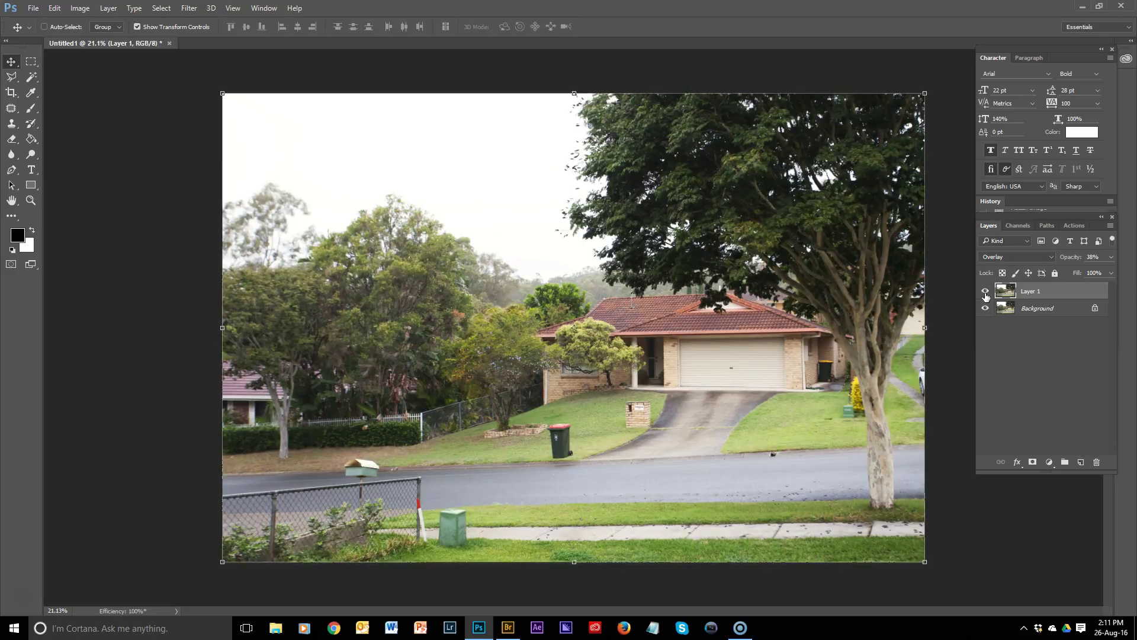
left_click(985, 295)
left_click(985, 295)
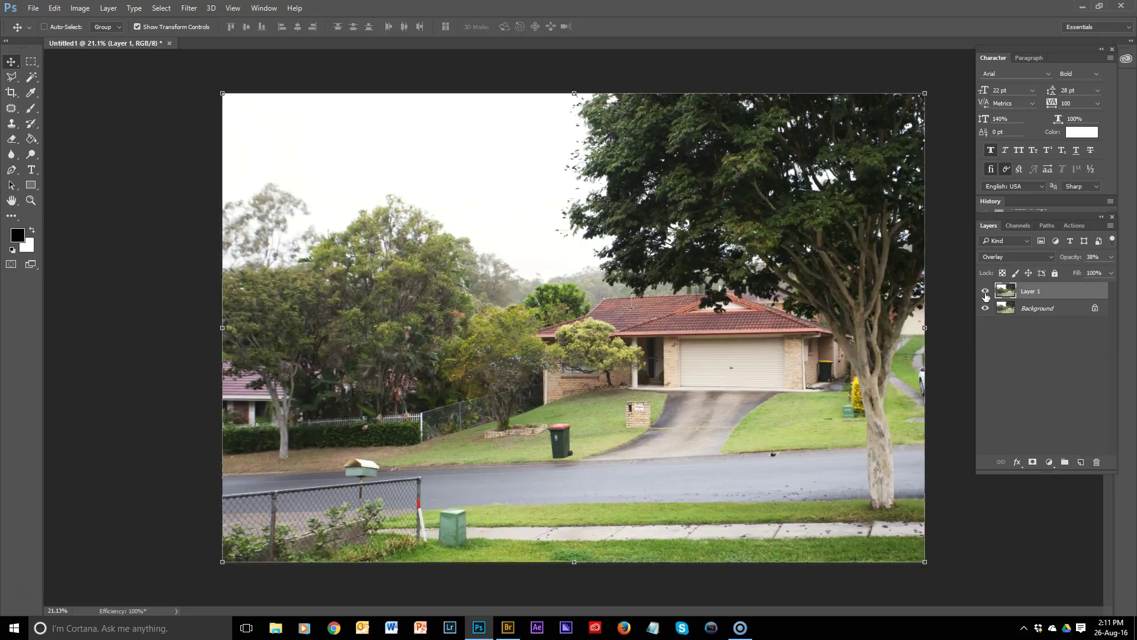
left_click(1112, 258)
left_click(985, 292)
left_click(985, 292)
left_click(985, 292)
left_click(985, 292)
Zoom in on Untitled1 to inspect the overlay's effect on detail, then zoom back out.
scroll(584, 277, "up", 5)
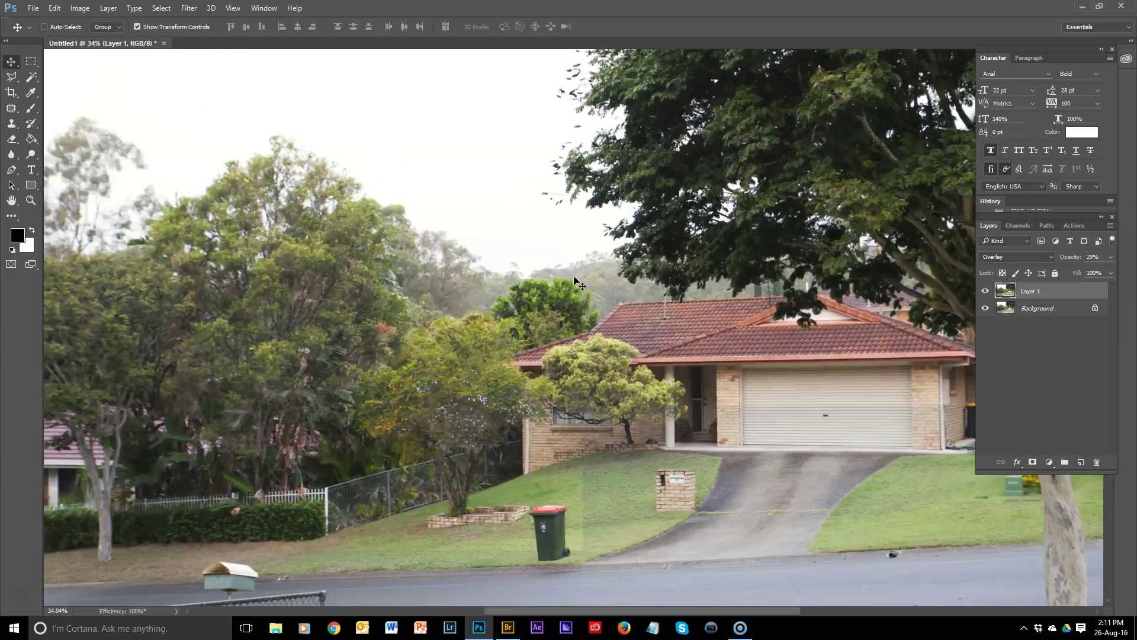
scroll(577, 272, "up", 4)
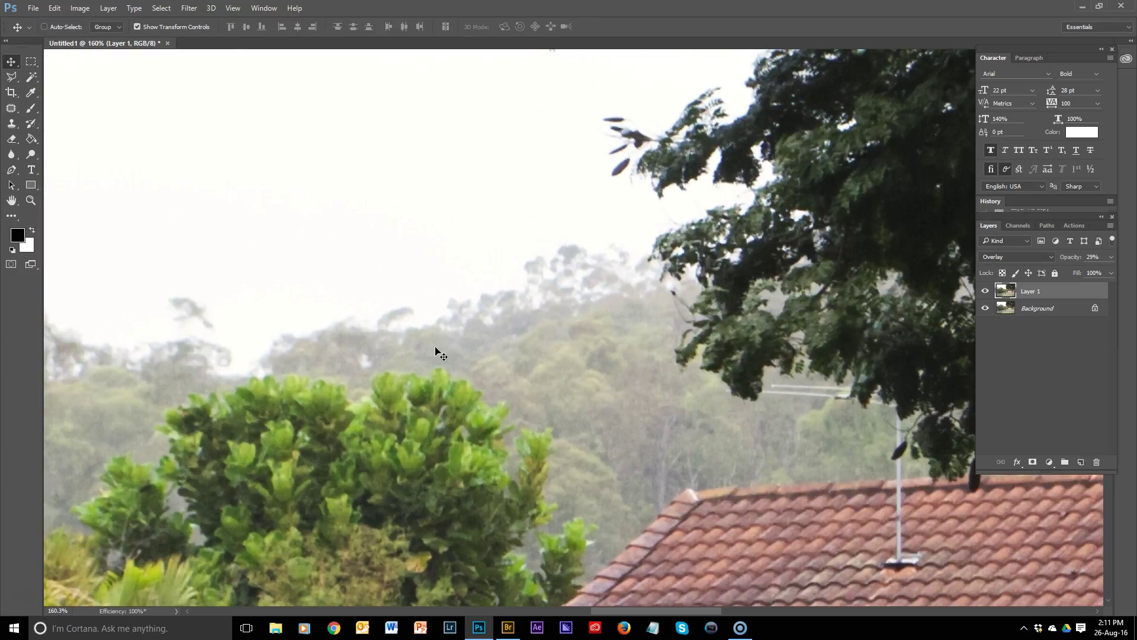
scroll(372, 353, "down", 9)
scroll(372, 353, "down", 1)
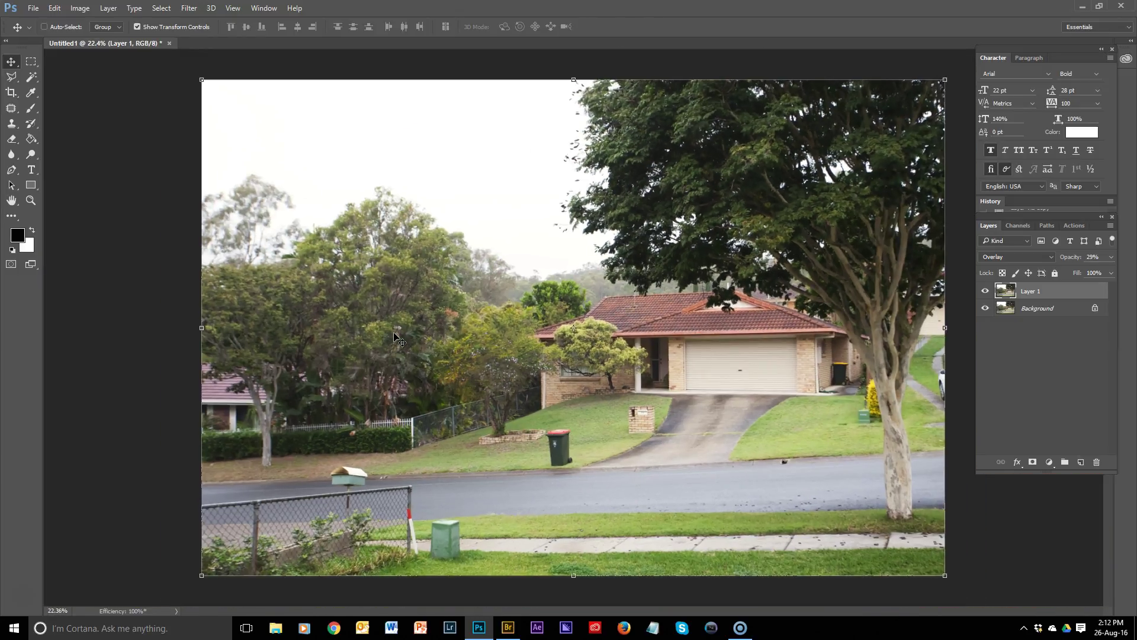
Merge the Overlay copy down with Ctrl+E, then select all and deselect.
key("ctrl+e")
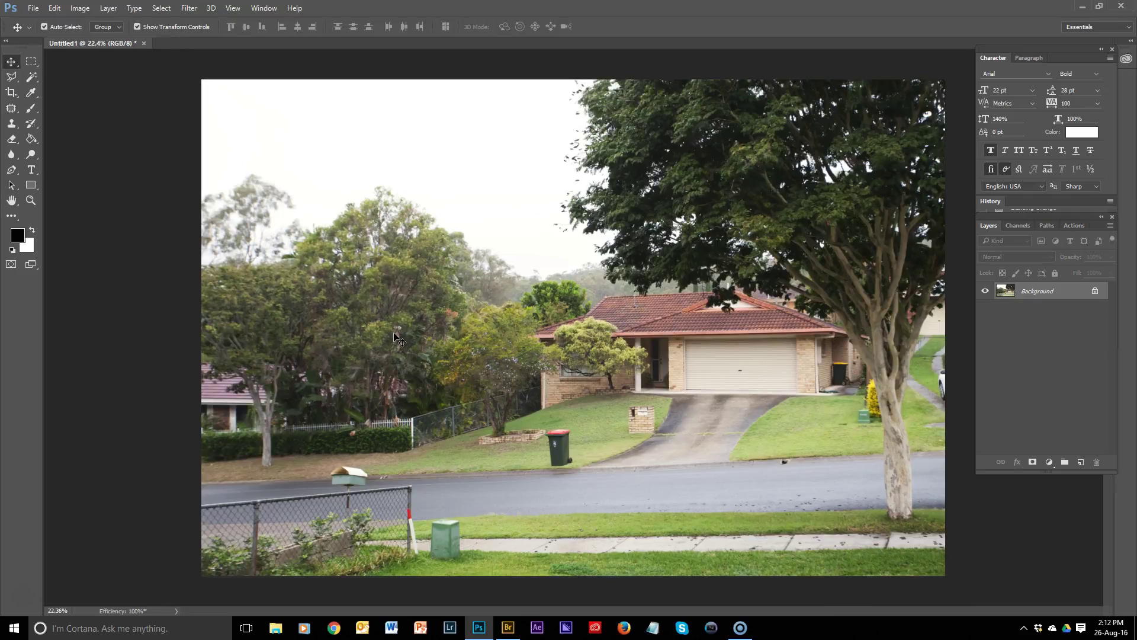
key("ctrl+a")
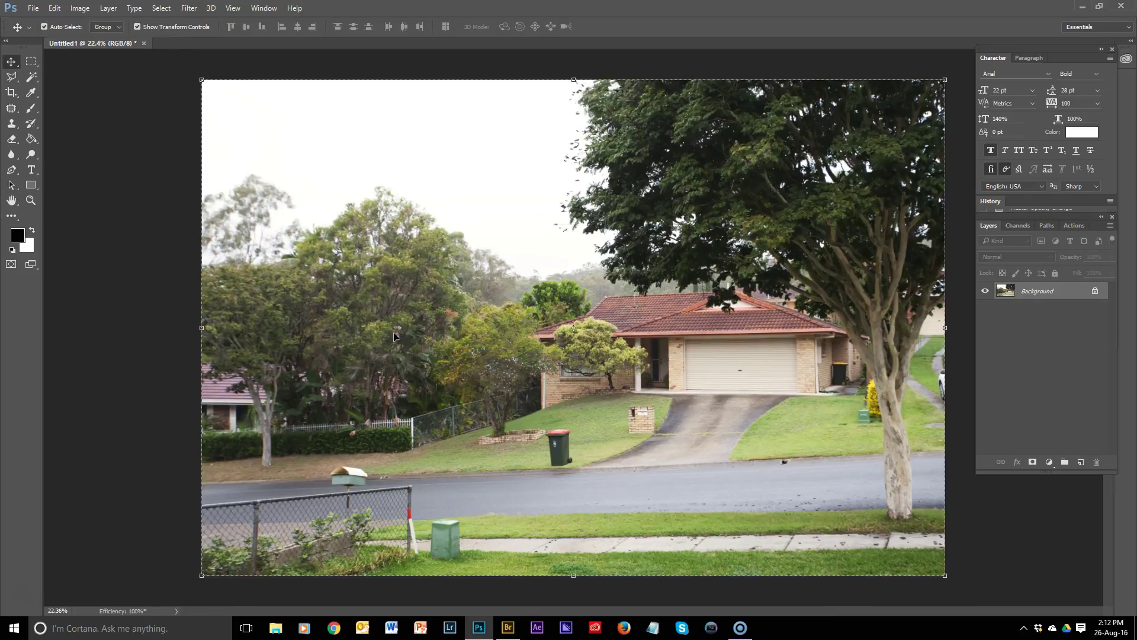
key("ctrl")
key("ctrl+d")
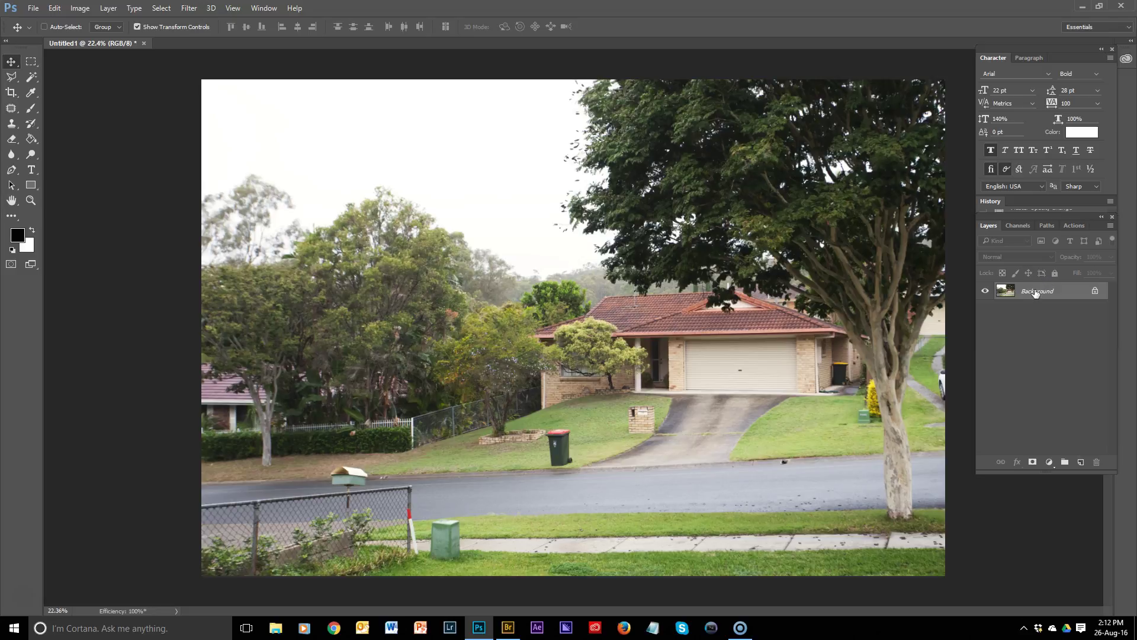
Convert the Background layer to a smart object, producing Layer 0.
right_click(1036, 292)
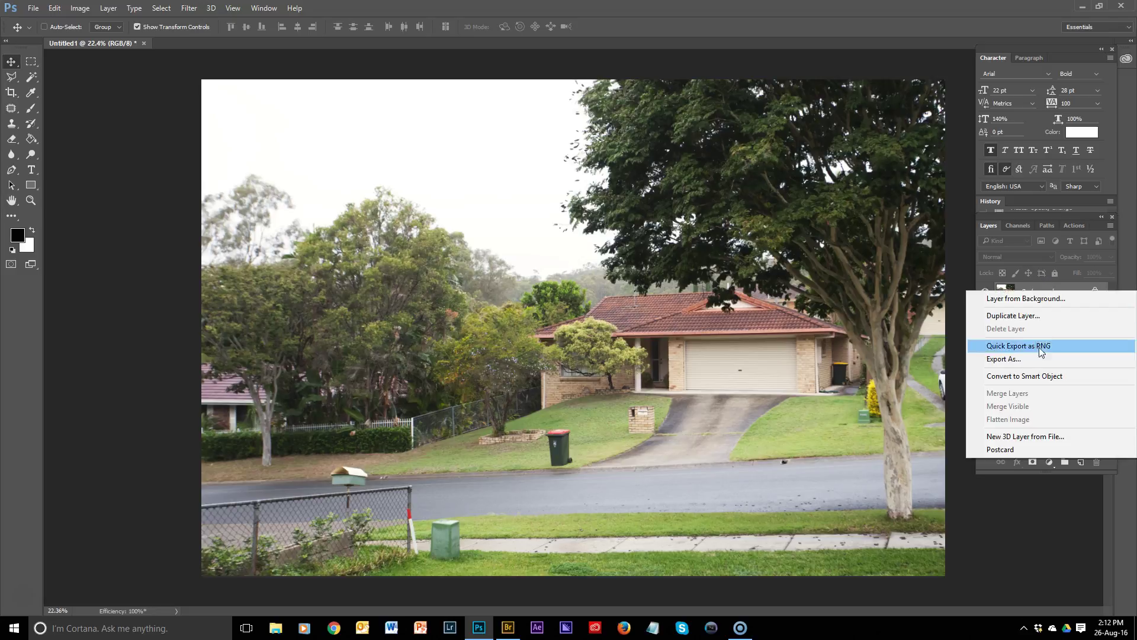
left_click(1041, 376)
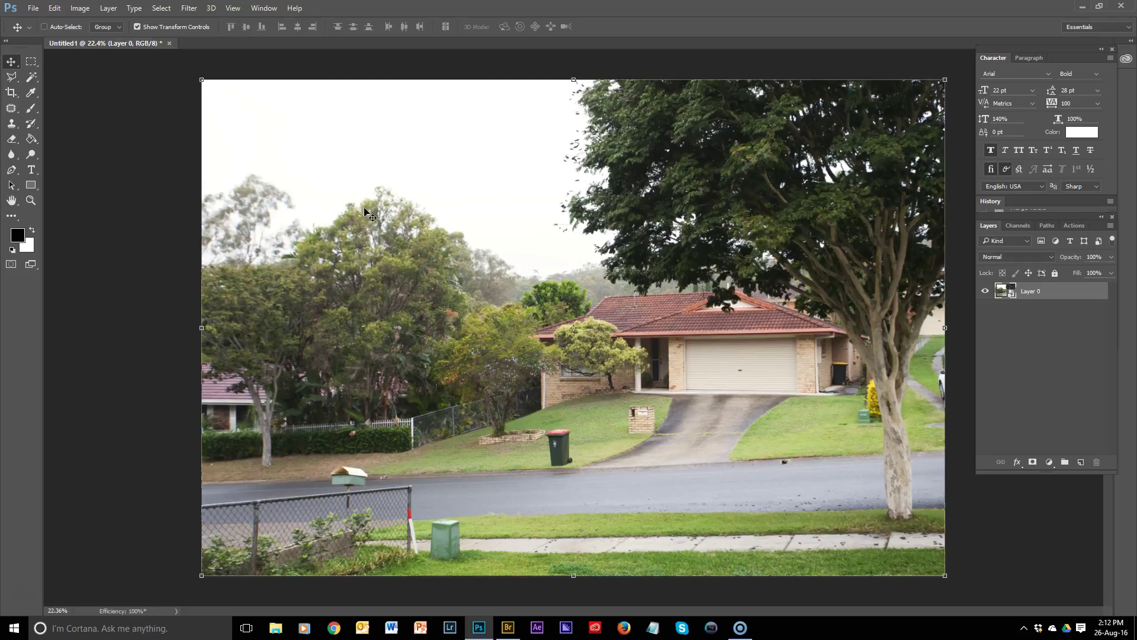
left_click(189, 8)
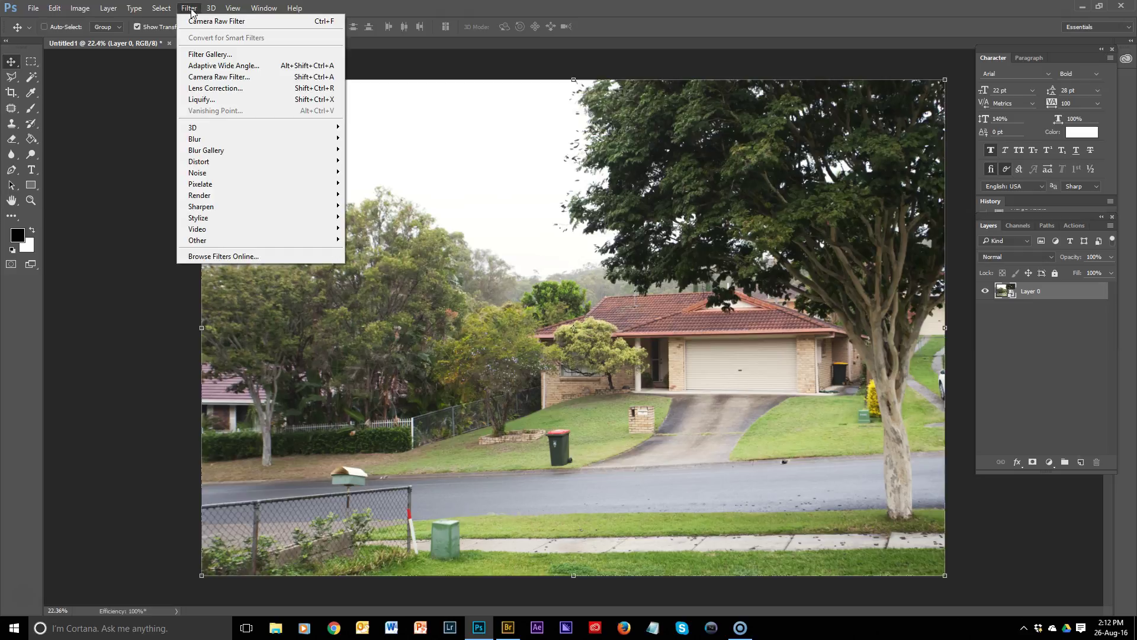
Apply a Camera Raw Filter with Dehaze set to +100 on Layer 0 as a smart filter.
left_click(230, 76)
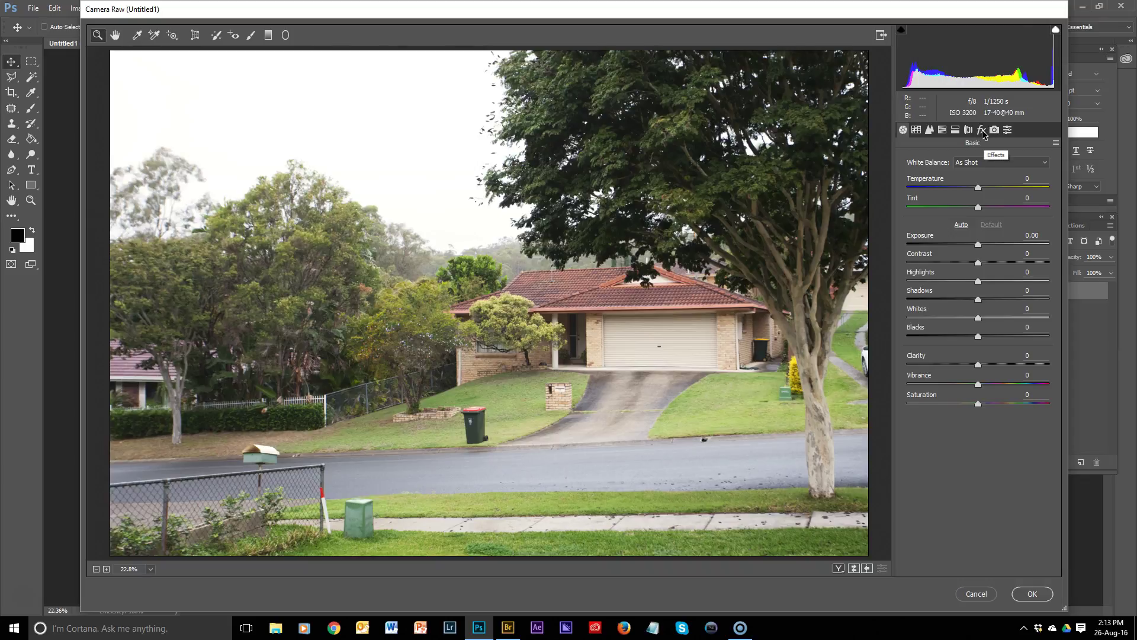
left_click(982, 130)
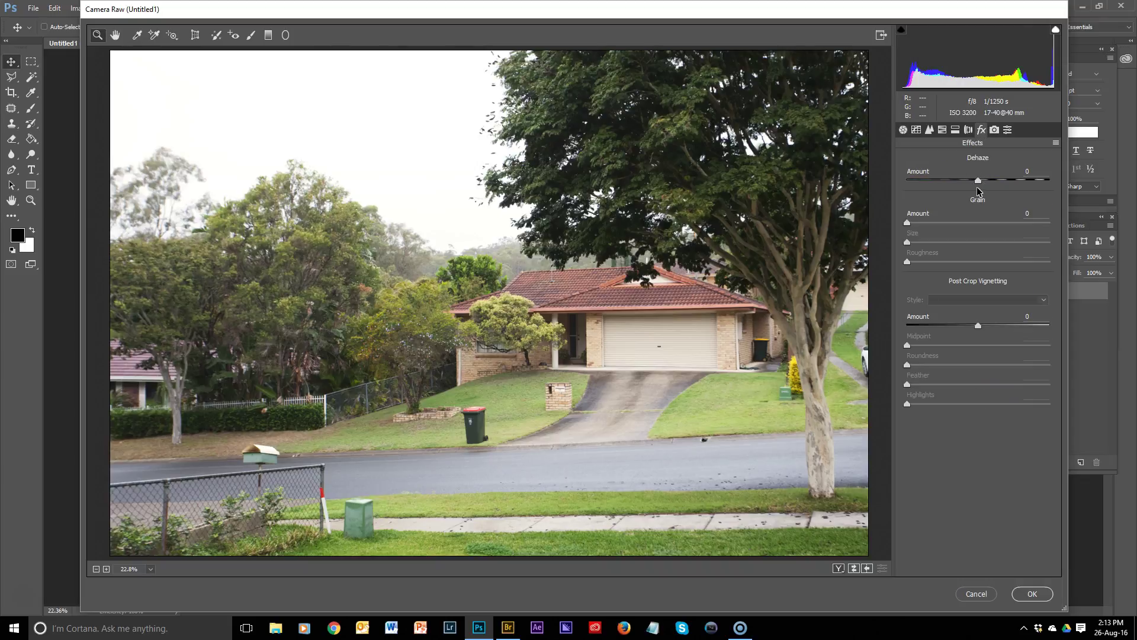
left_click_drag(979, 181, 1052, 185)
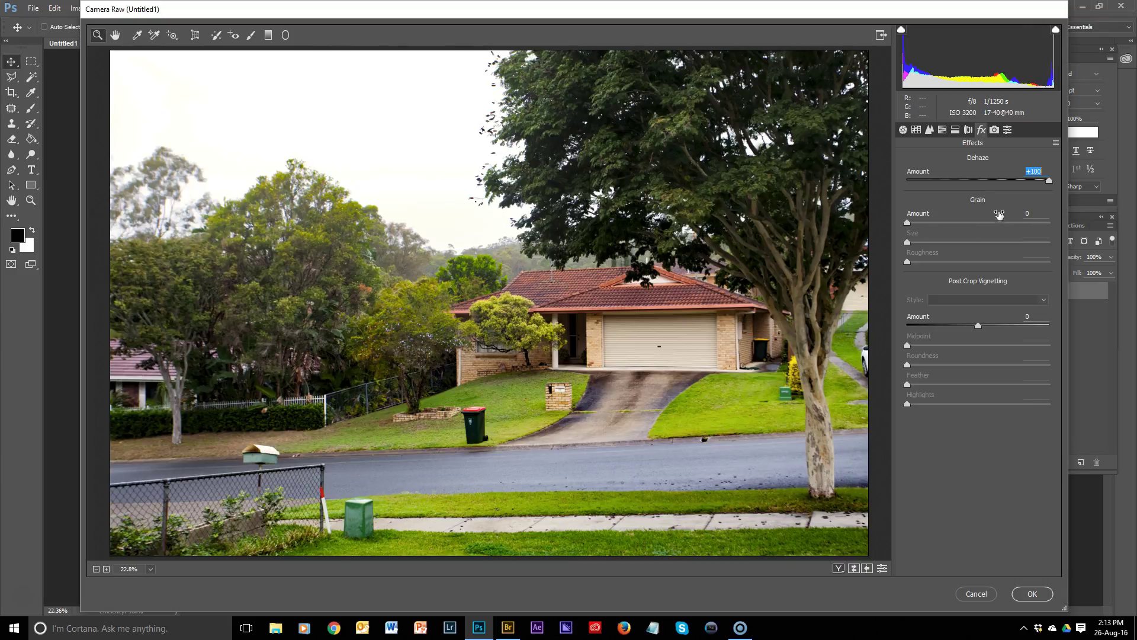
left_click(1031, 594)
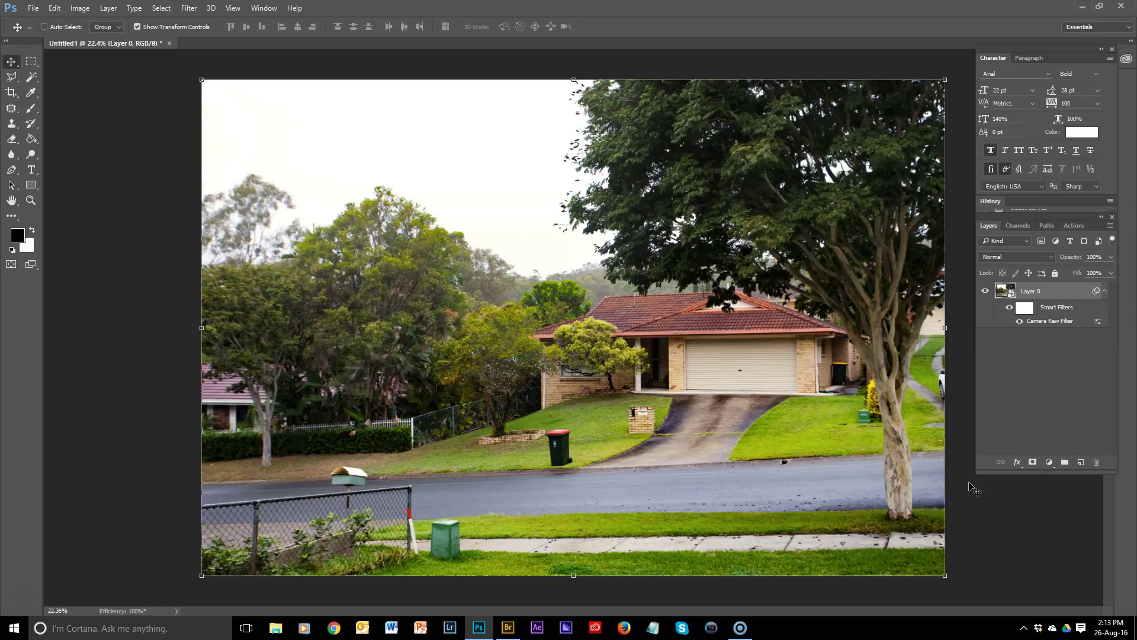
Paste a copy of the photo as a layer with a black mask, and set up a 1600 brush at 58% opacity.
key("ctrl+v")
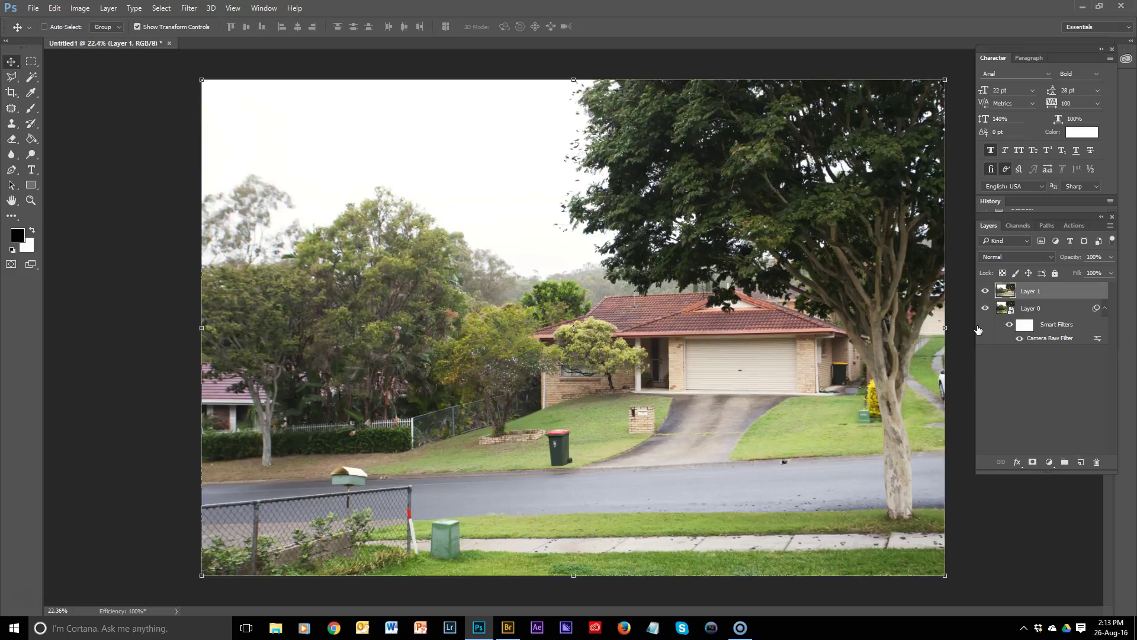
left_click(1033, 462, "alt")
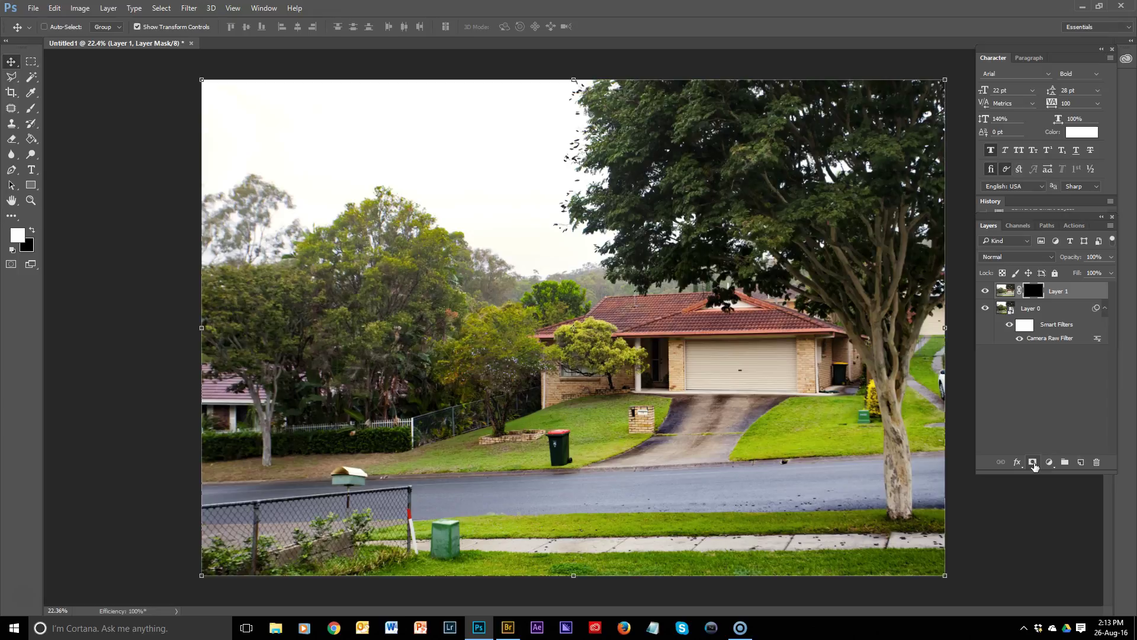
key("b")
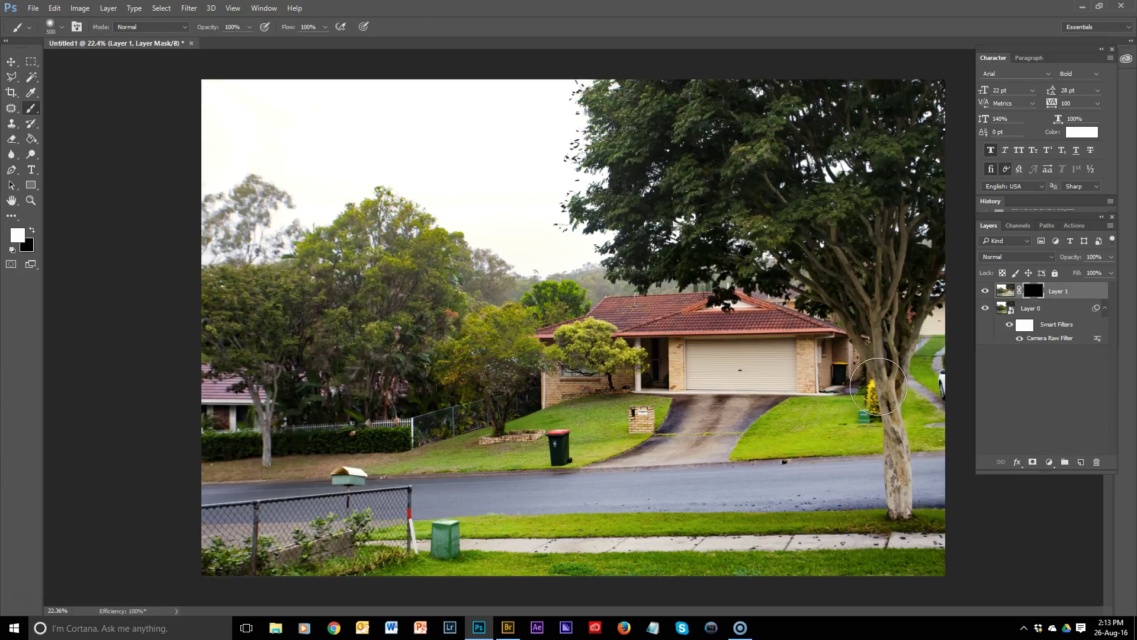
key("bracketright")
key("bracketright")
key("bracketright")
key("bracketright")
key("bracketright")
key("bracketright")
key("bracketright")
key("bracketright")
key("bracketright")
key("bracketright")
key("bracketright")
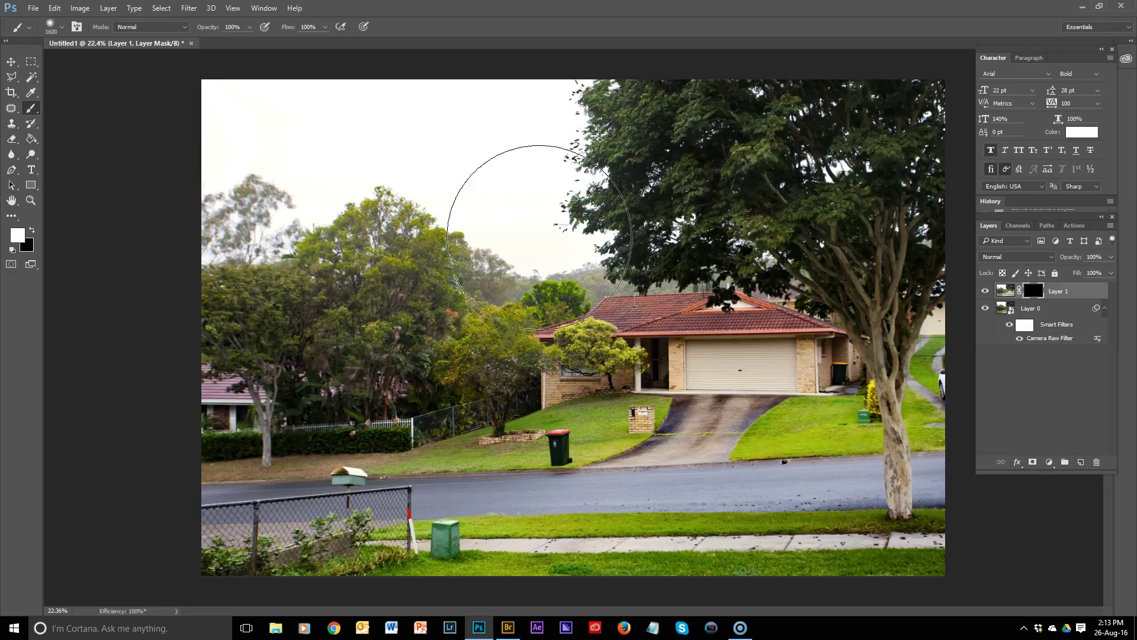
left_click(249, 27)
left_click_drag(252, 40, 225, 40)
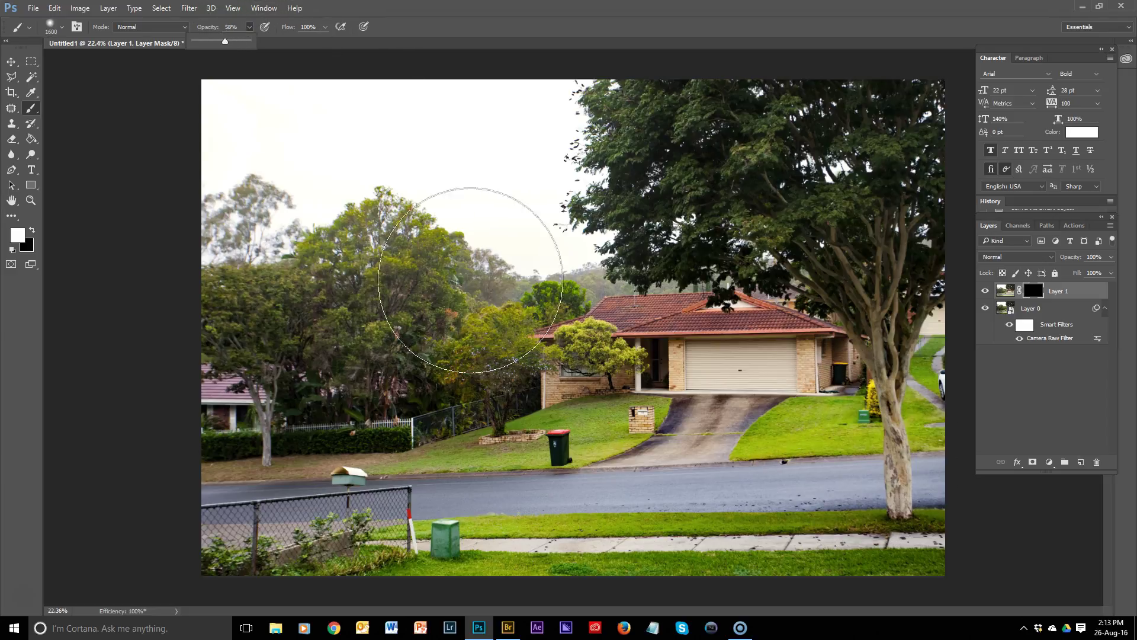
left_click(900, 439)
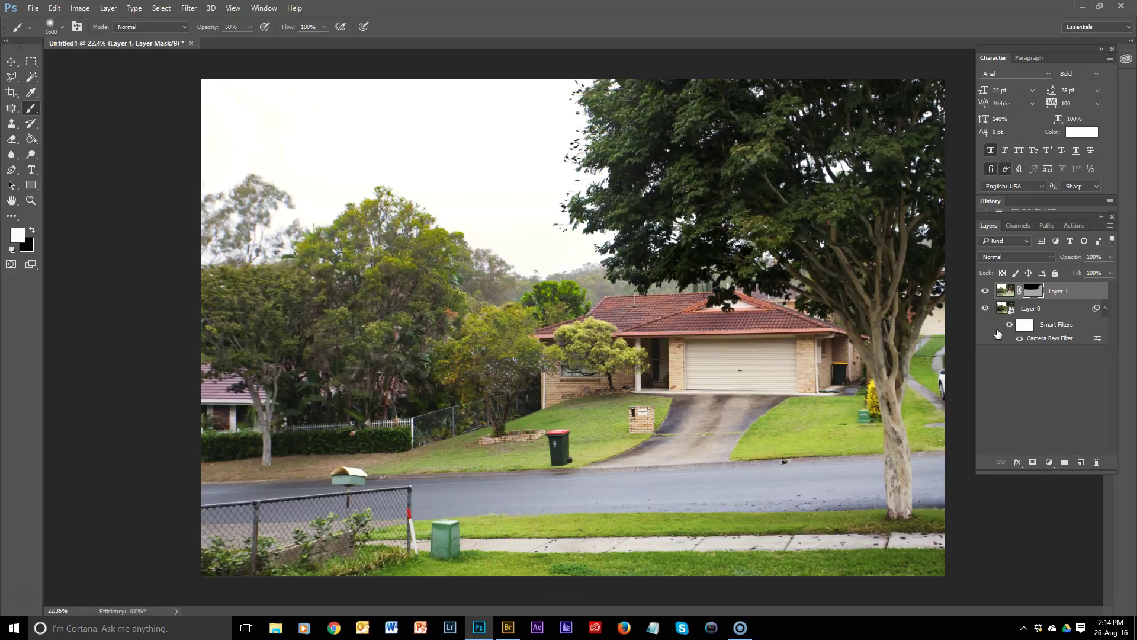
Set Layer 1 to 85% opacity, toggling its visibility to compare before and after.
left_click(986, 291)
left_click(986, 291)
left_click(1003, 292)
left_click(1111, 258)
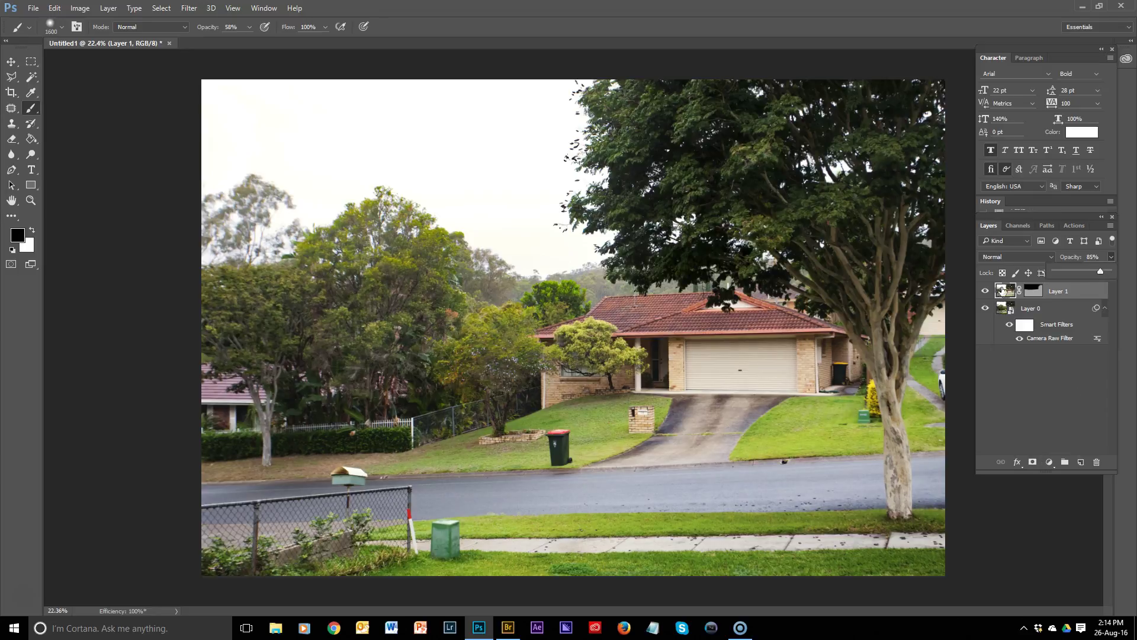
left_click(984, 292)
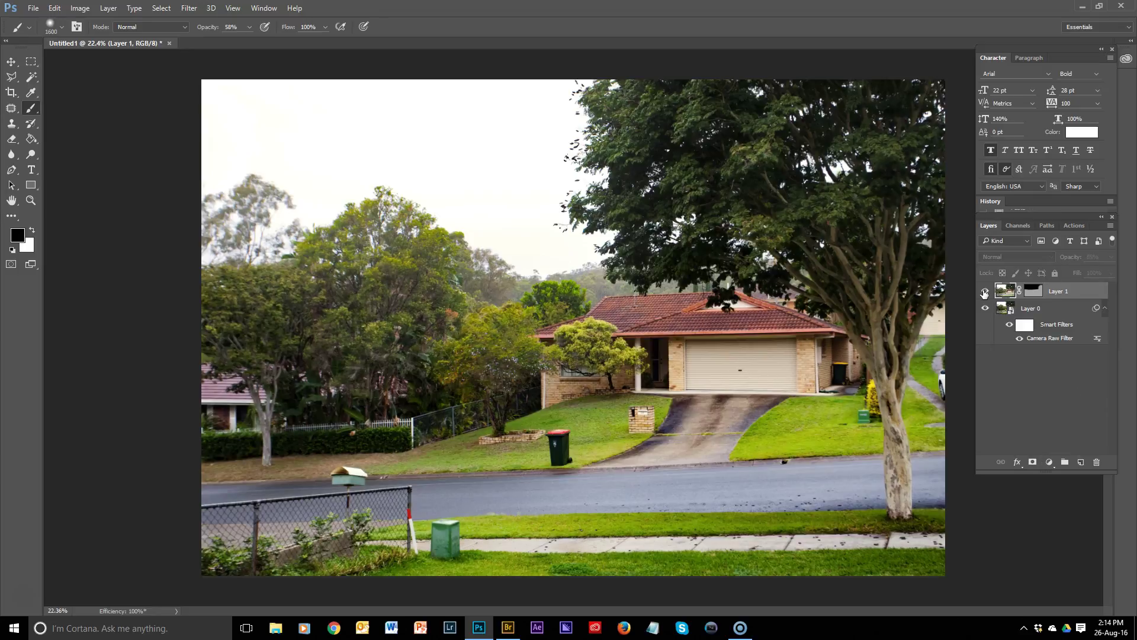
left_click(984, 292)
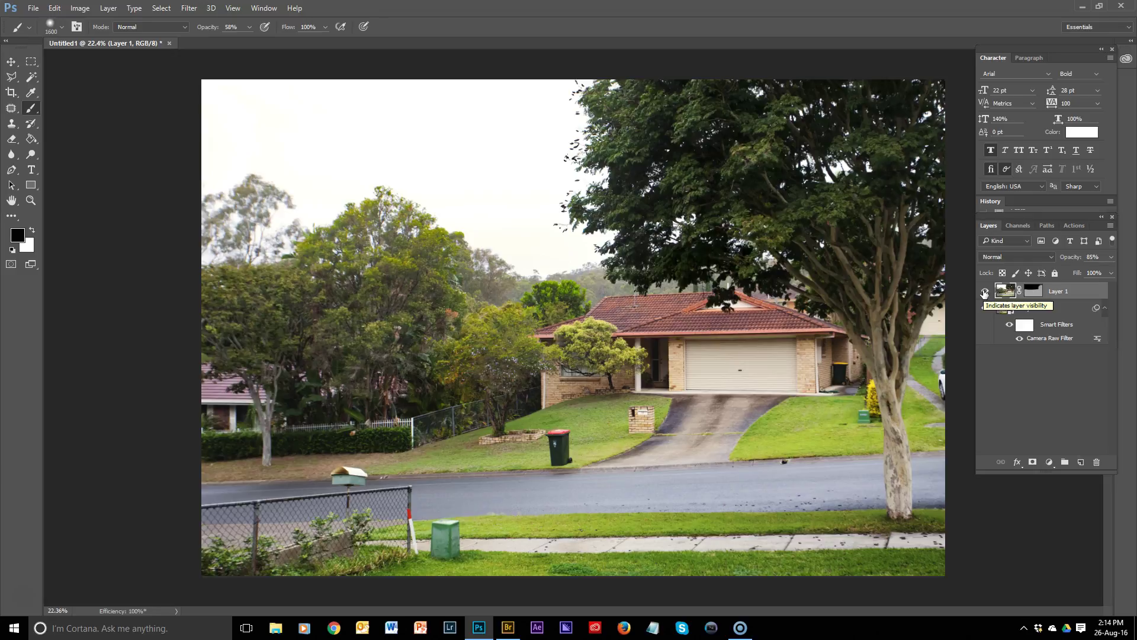
Paint on Layer 1's mask to reveal more of it around the right and left trees.
left_click(1031, 291)
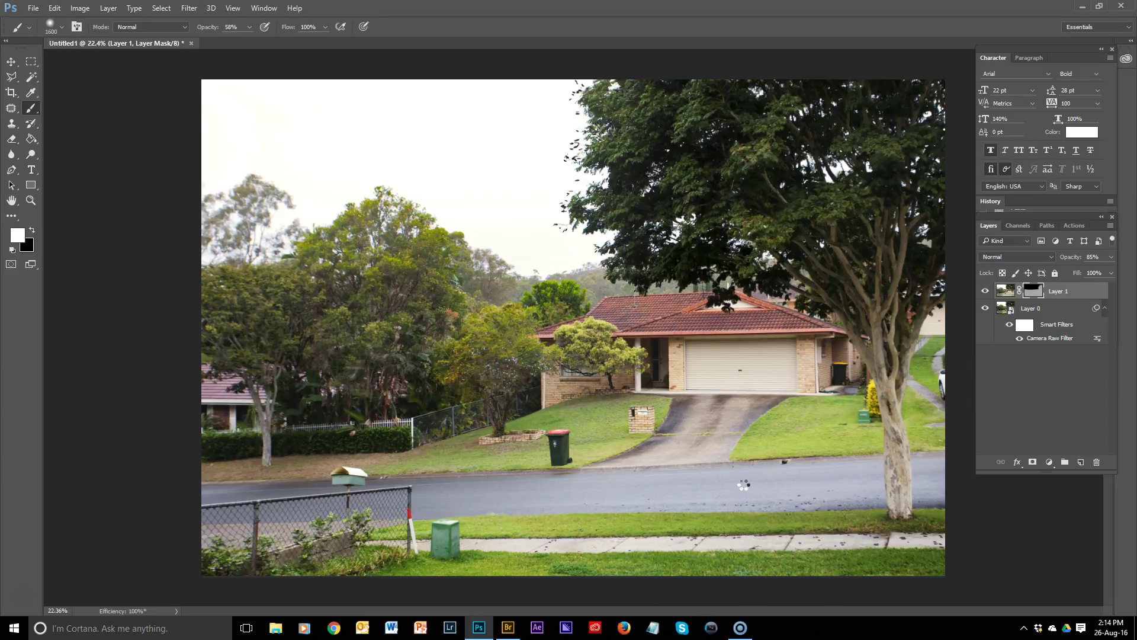
mouse_move(891, 533)
left_mouse_down()
mouse_move(924, 284)
mouse_move(911, 463)
left_mouse_up()
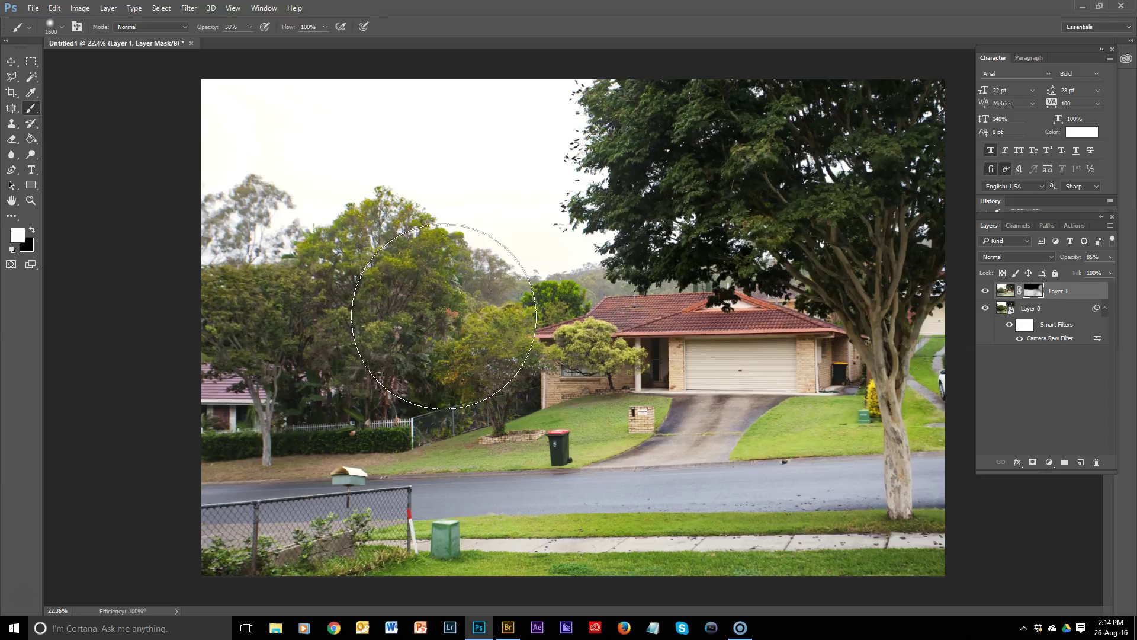
left_click_drag(443, 318, 455, 355)
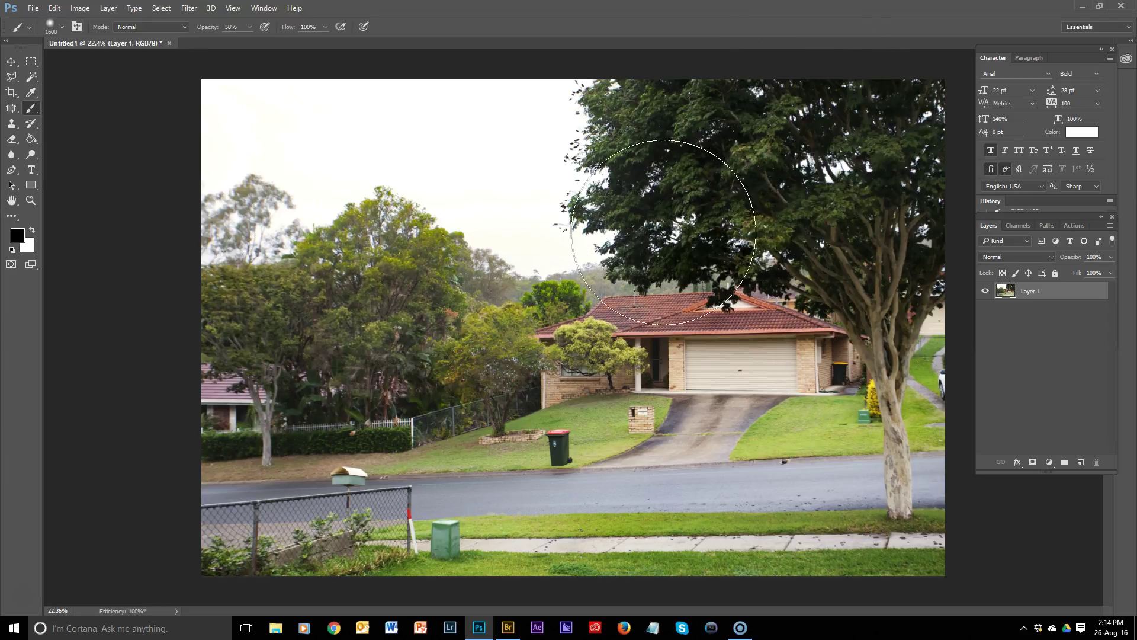
Select the Dodge Tool with its Range set to Highlights.
left_click(31, 154)
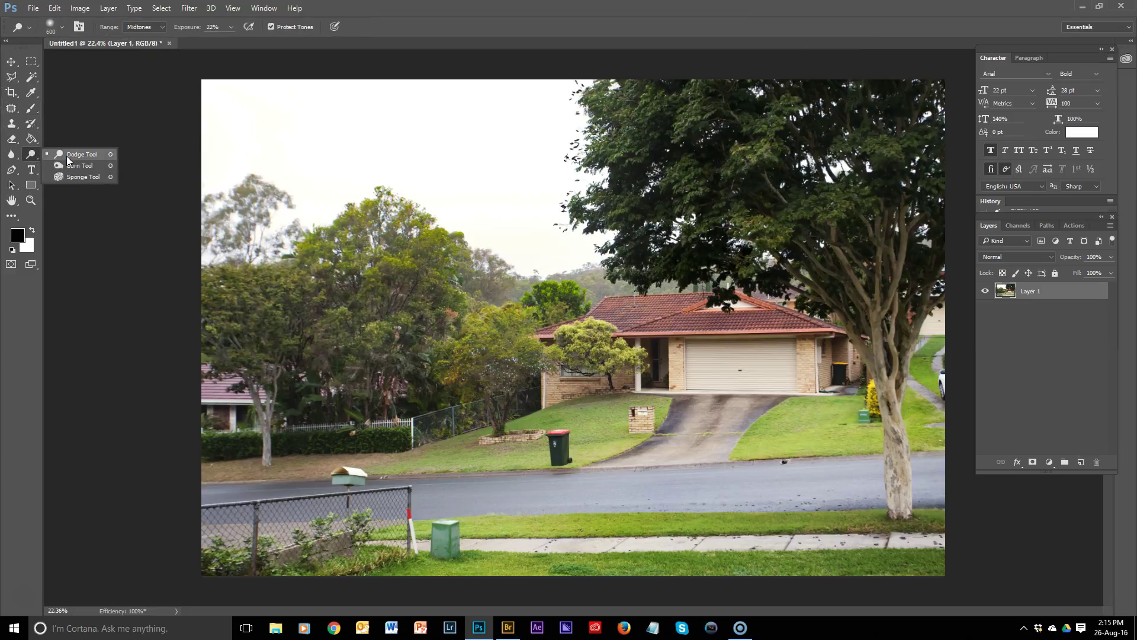
left_click(51, 155)
left_click(160, 31)
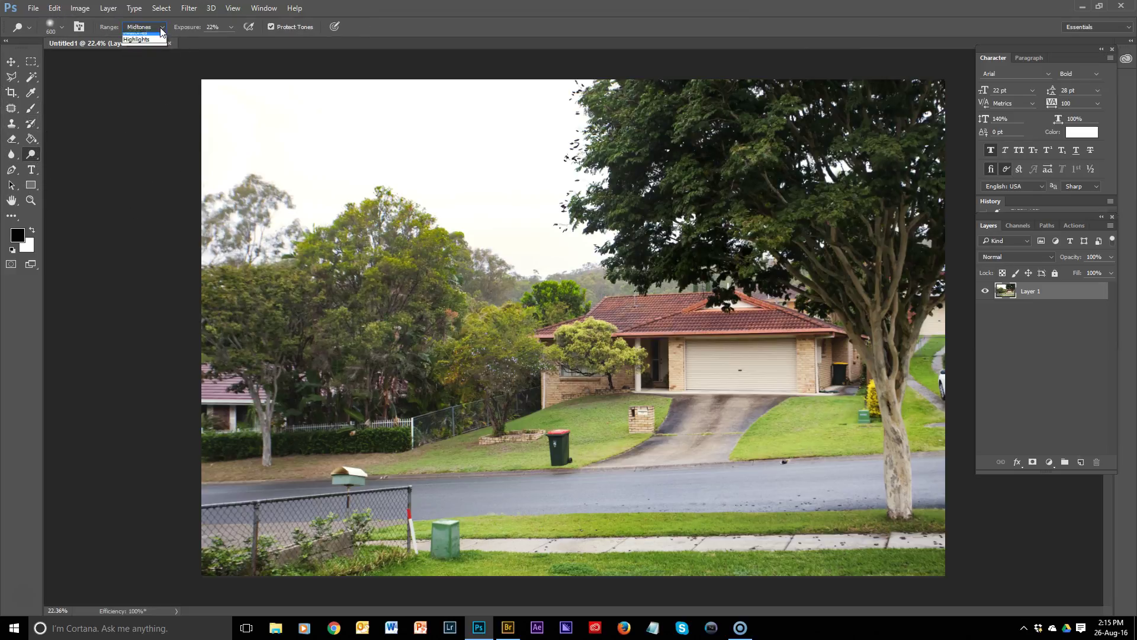
left_click(146, 52)
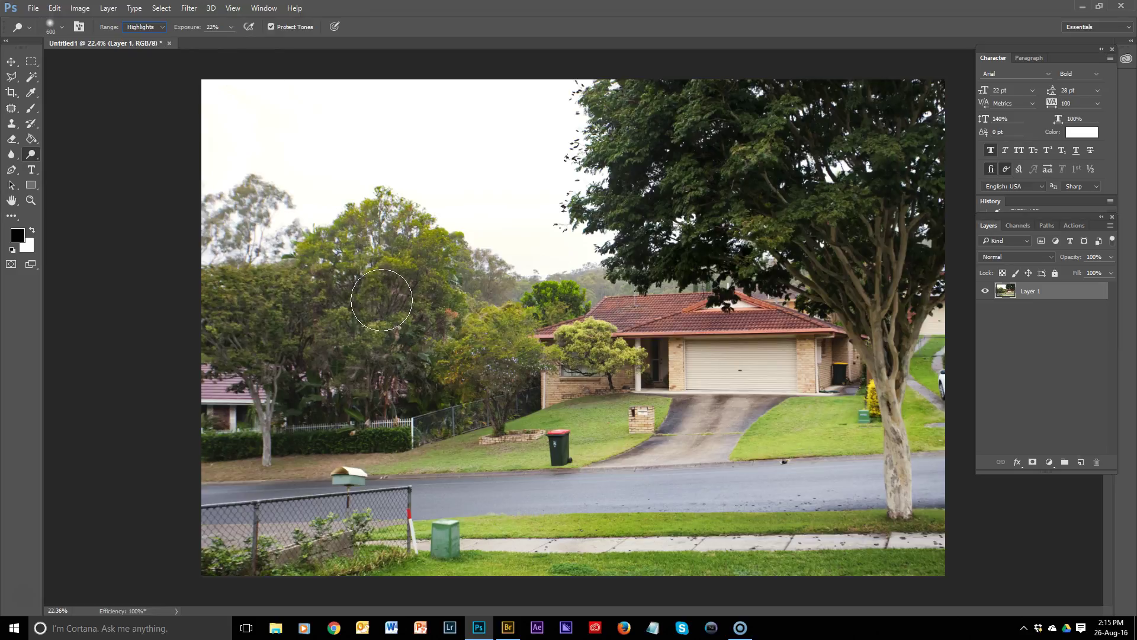
Dodge the foliage of the central and lower-left trees, then enlarge the brush to 800.
mouse_move(448, 313)
left_mouse_down()
mouse_move(509, 315)
mouse_move(480, 325)
left_mouse_up()
mouse_move(354, 243)
left_mouse_down()
mouse_move(438, 245)
mouse_move(405, 228)
mouse_move(433, 344)
mouse_move(485, 345)
mouse_move(513, 319)
mouse_move(439, 361)
mouse_move(426, 396)
mouse_move(383, 391)
mouse_move(326, 335)
mouse_move(318, 302)
mouse_move(385, 313)
left_mouse_up()
key("bracketright")
key("bracketright")
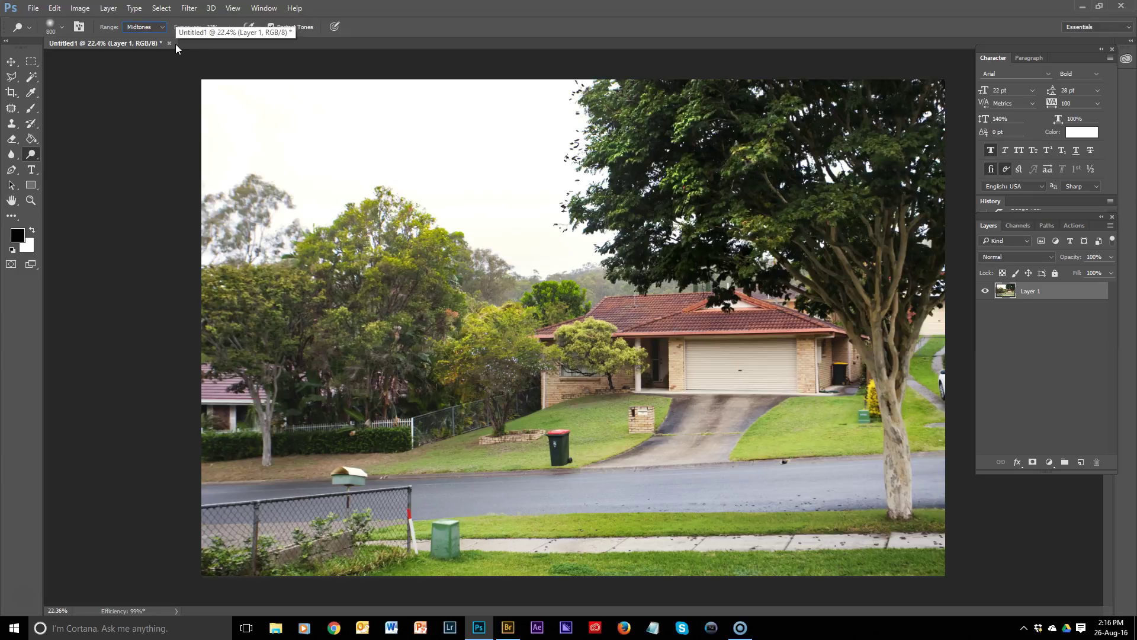
Switch the dodge Range to Midtones and brighten the left canopy, middle trees and big tree trunk.
left_click(165, 28)
left_click(145, 47)
mouse_move(245, 282)
left_mouse_down()
mouse_move(296, 320)
mouse_move(249, 297)
mouse_move(415, 278)
mouse_move(510, 308)
left_mouse_up()
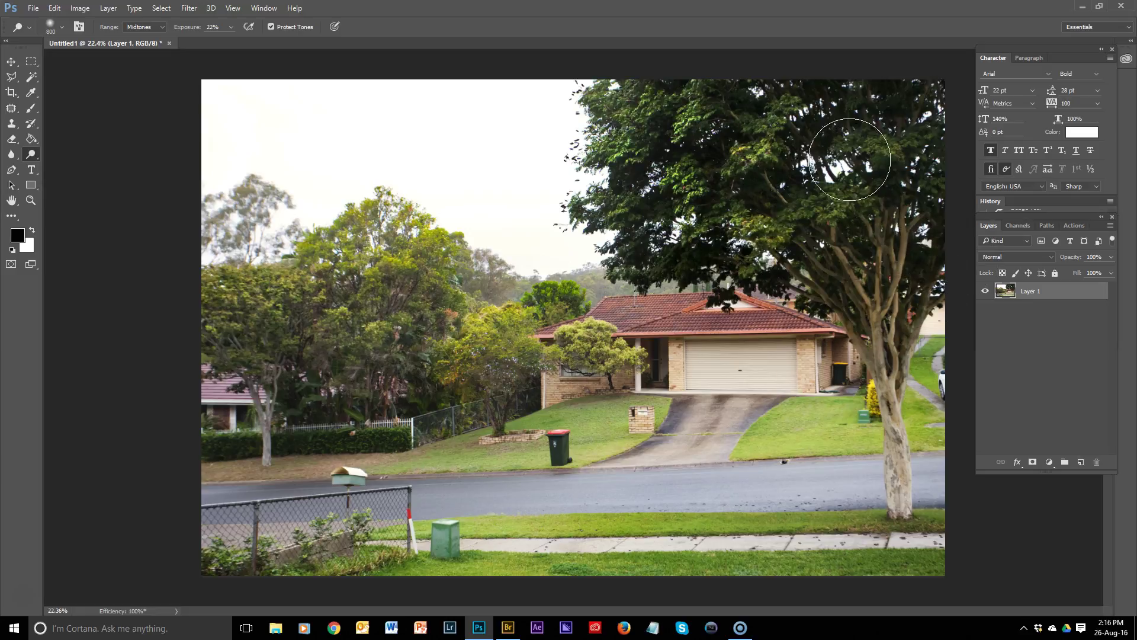
left_click_drag(897, 249, 904, 448)
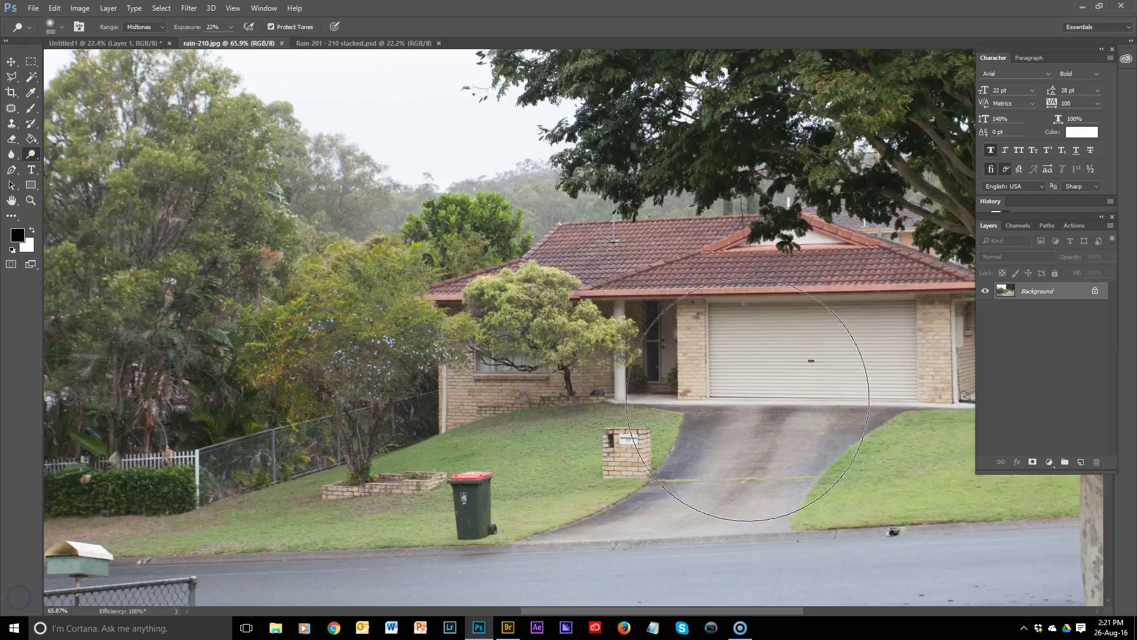
Zoom to the front door and roof in rain-210.jpg, then zoom in and out on Rain 201 - 210 stacked.psd.
scroll(799, 379, "up", 2)
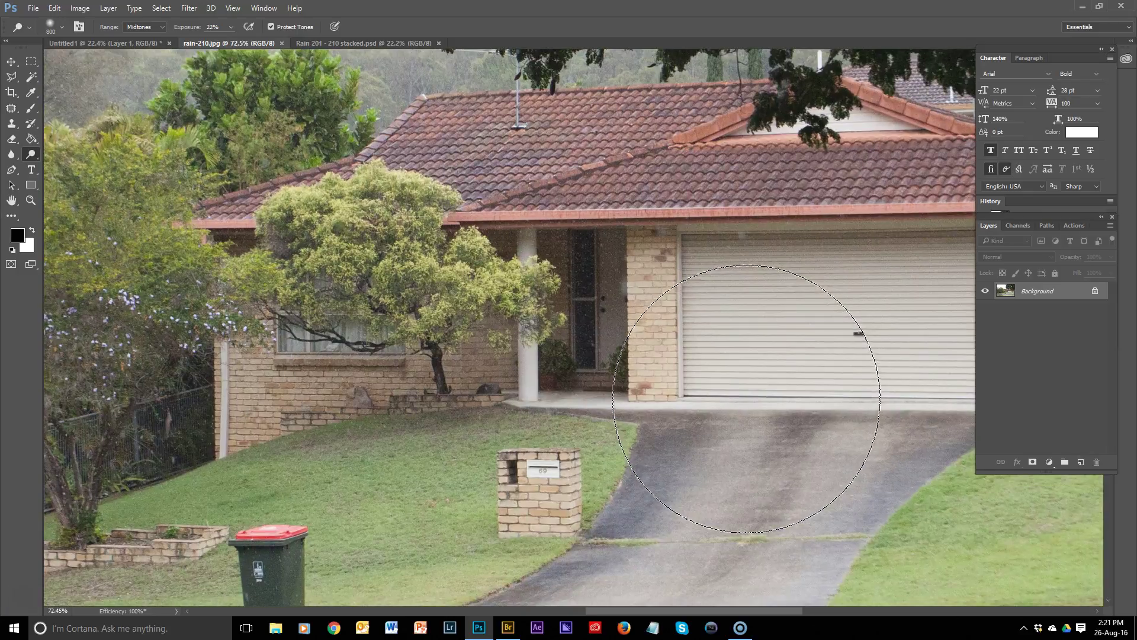
left_click_drag(675, 351, 557, 391)
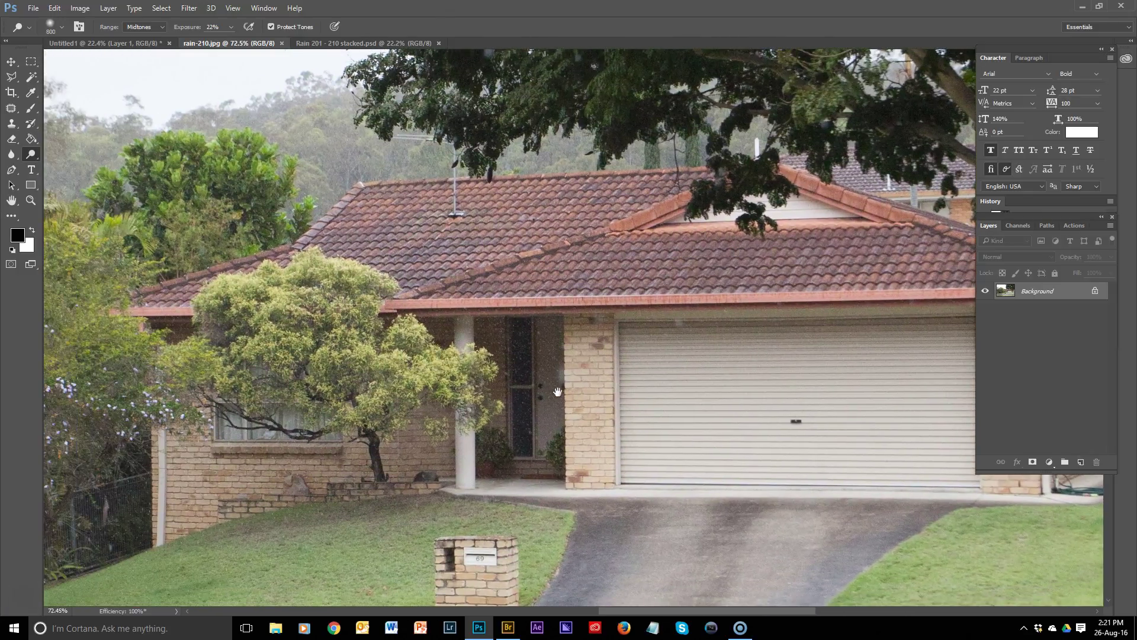
left_click(365, 41)
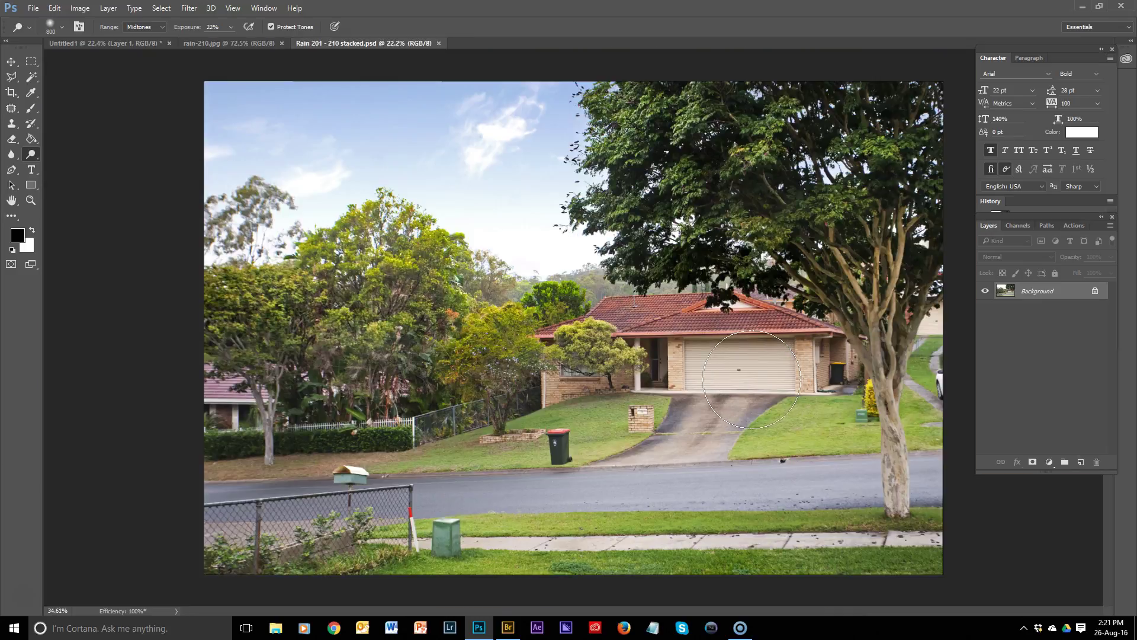
scroll(752, 379, "up", 1)
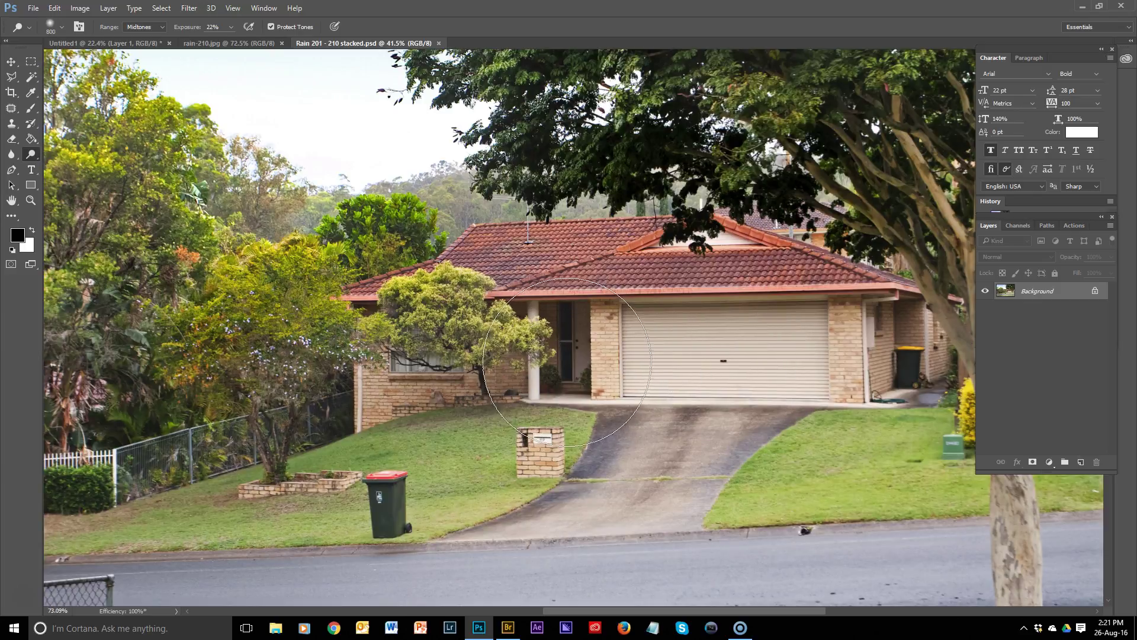
scroll(567, 360, "up", 3)
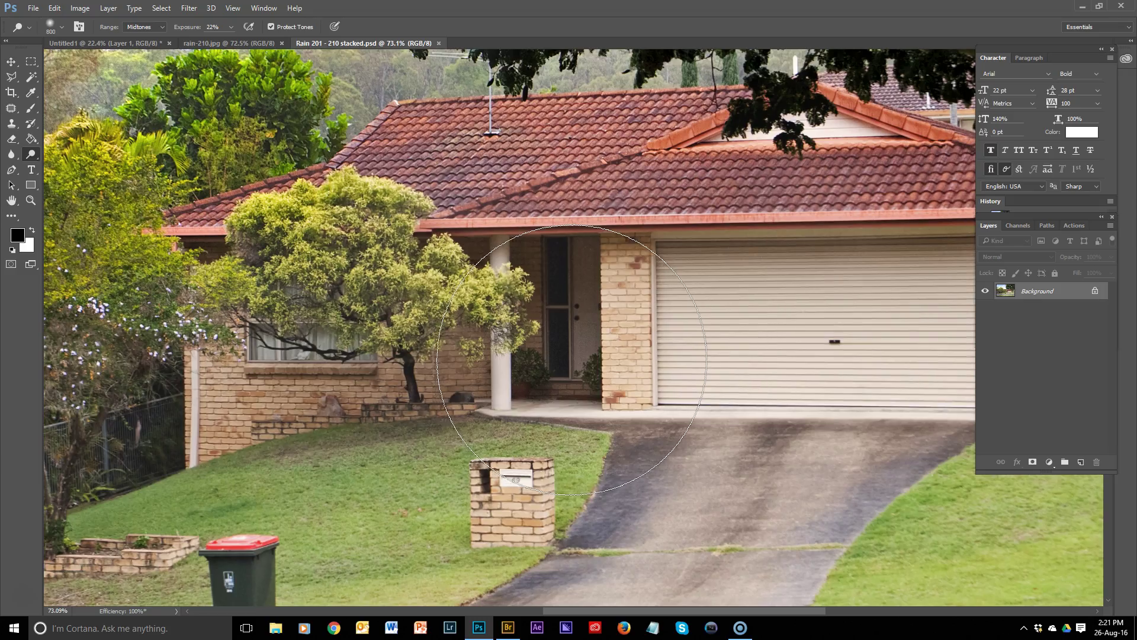
scroll(579, 358, "up", 1)
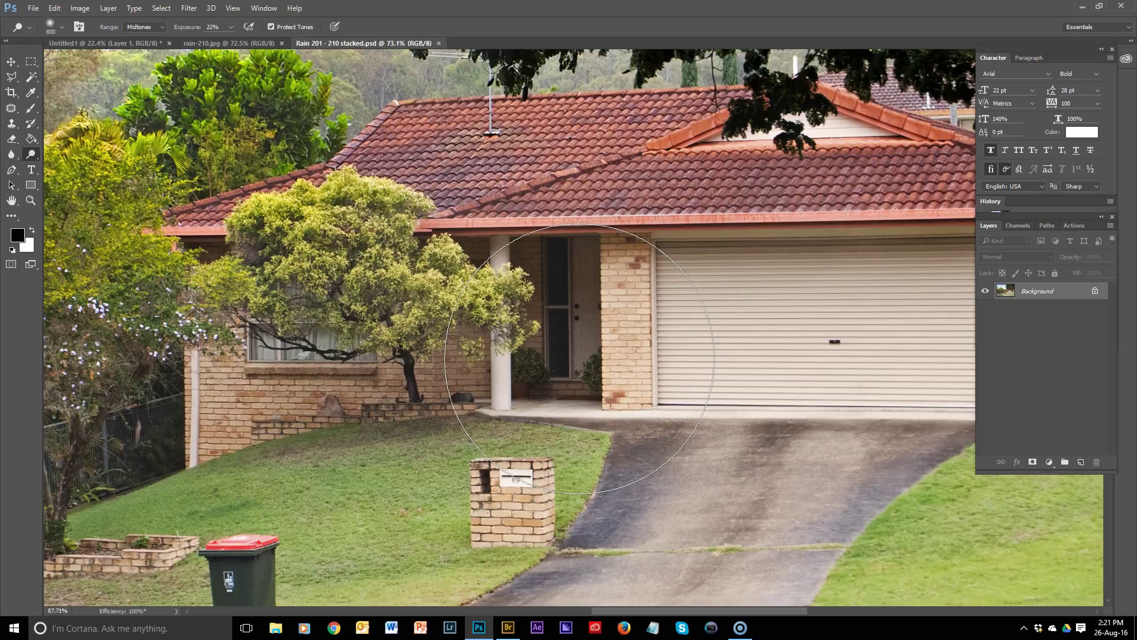
scroll(579, 358, "up", 1)
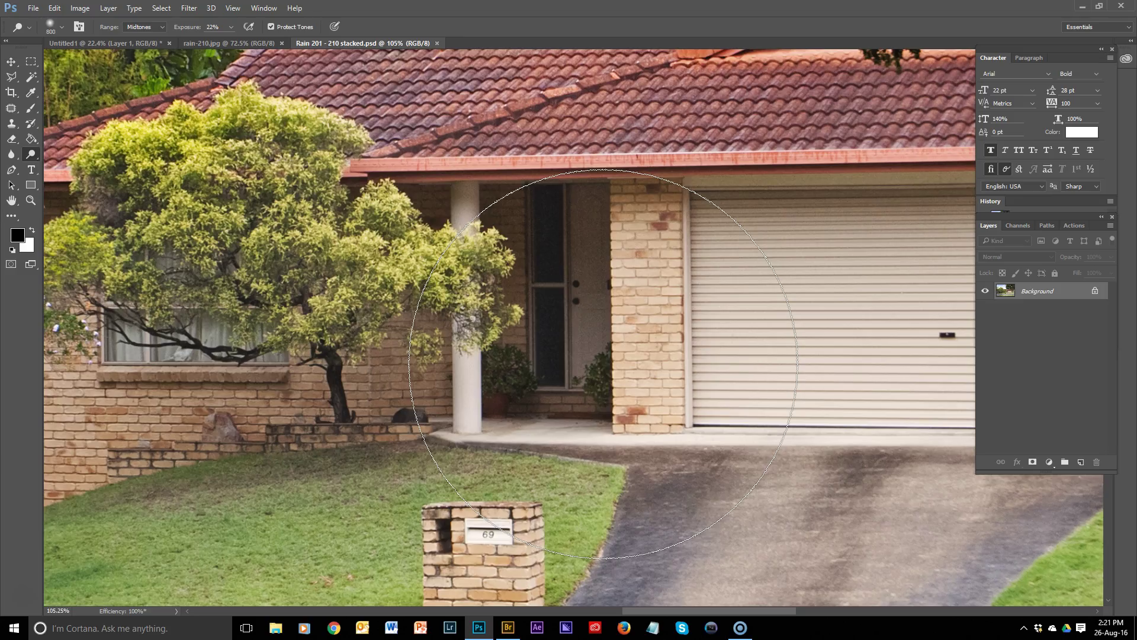
scroll(603, 363, "down", 4)
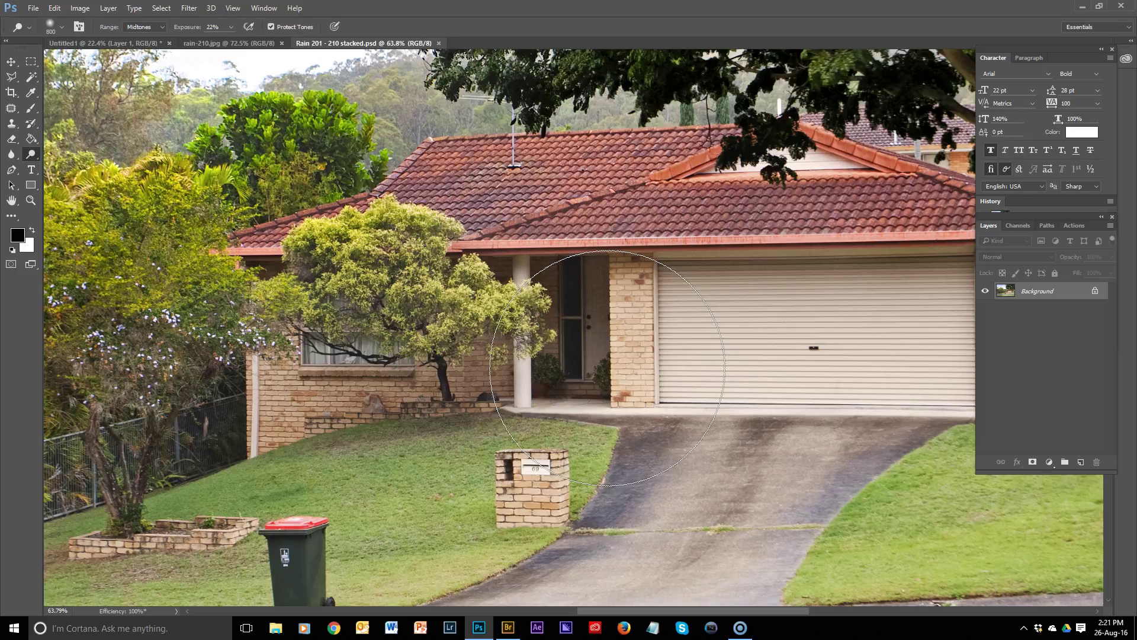
scroll(607, 367, "down", 2)
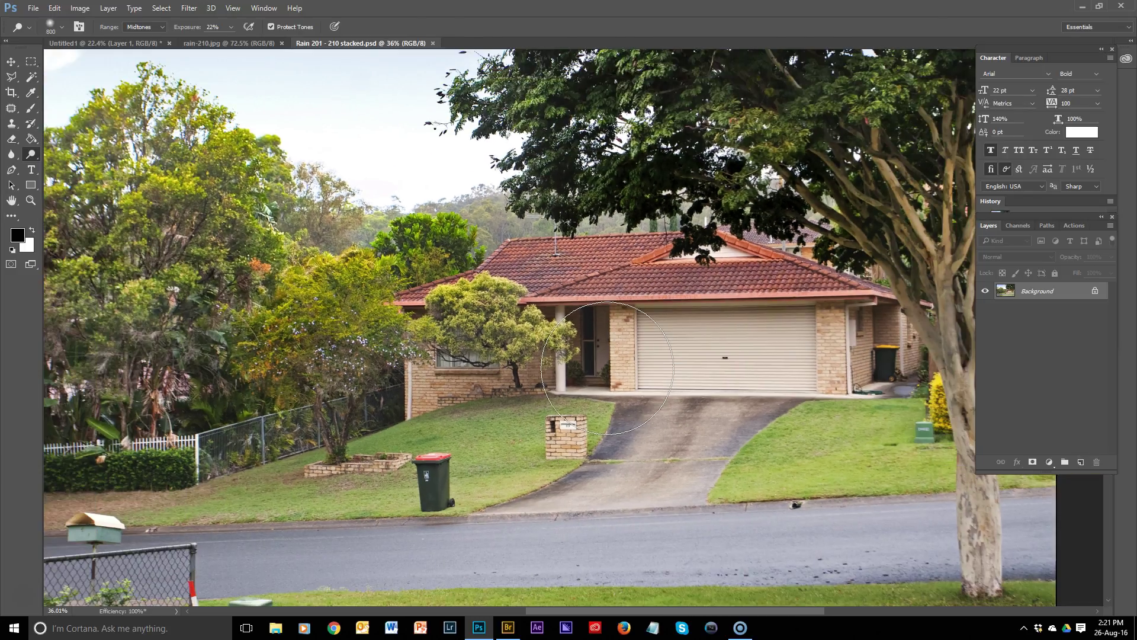